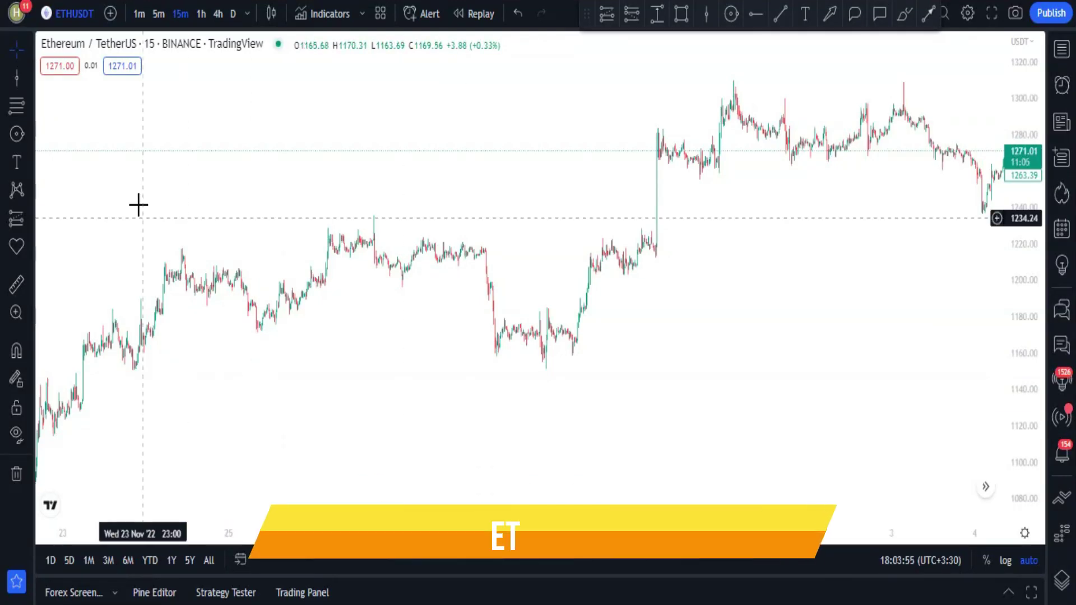
- Set the ETHUSDT chart to the 15-minute interval
left_click(76, 14)
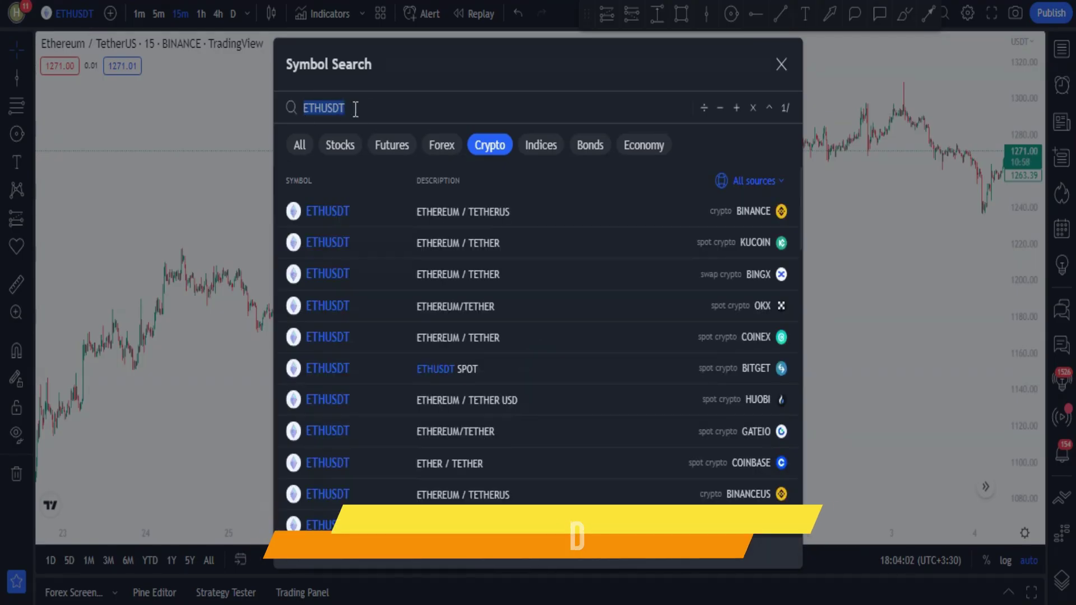
key("Escape")
left_click(247, 14)
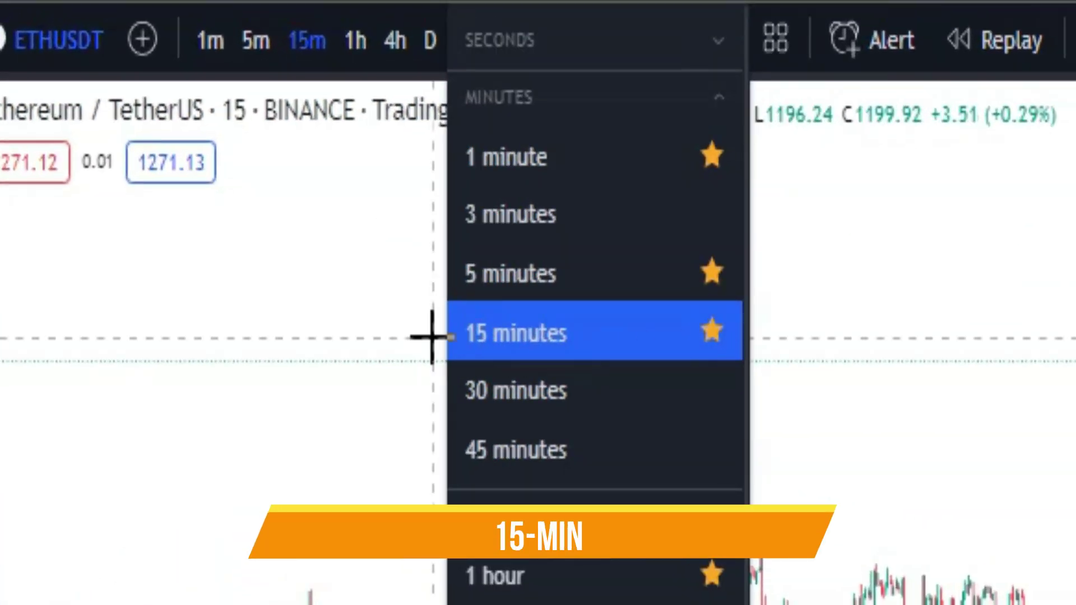
left_click(643, 358)
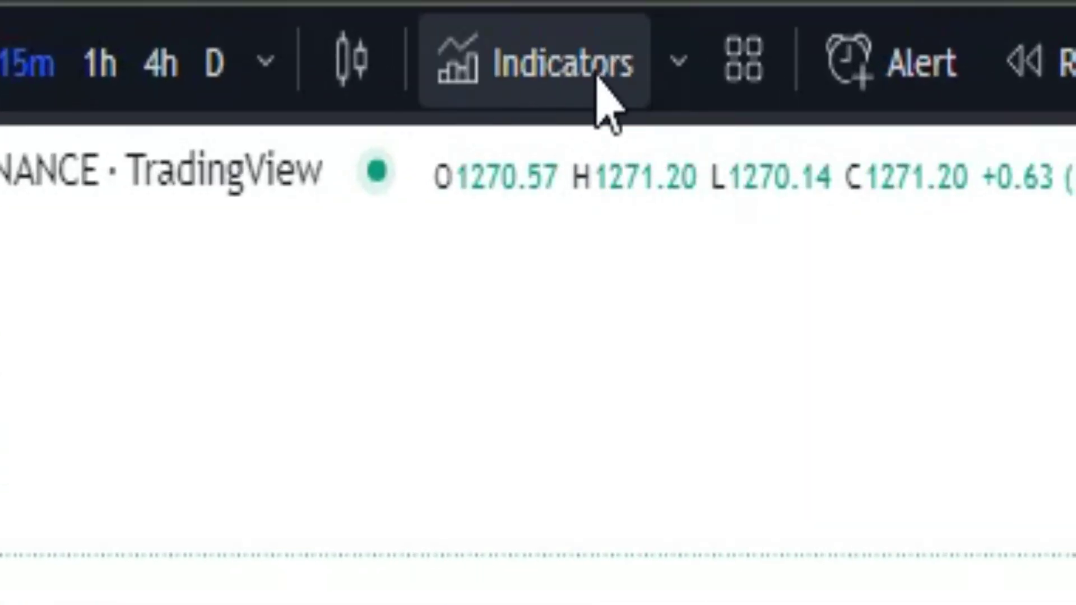
- Find the Turtle Trade Channels Indicator TUTCI by KivancOzbilgic and add it to the chart
left_click(526, 83)
type("turt")
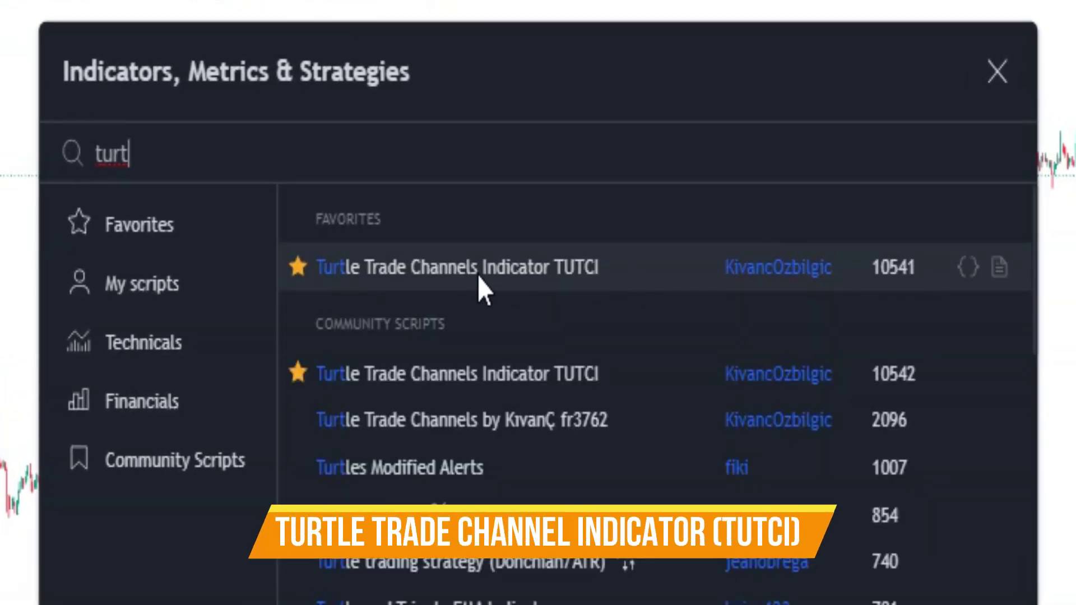
left_click(565, 278)
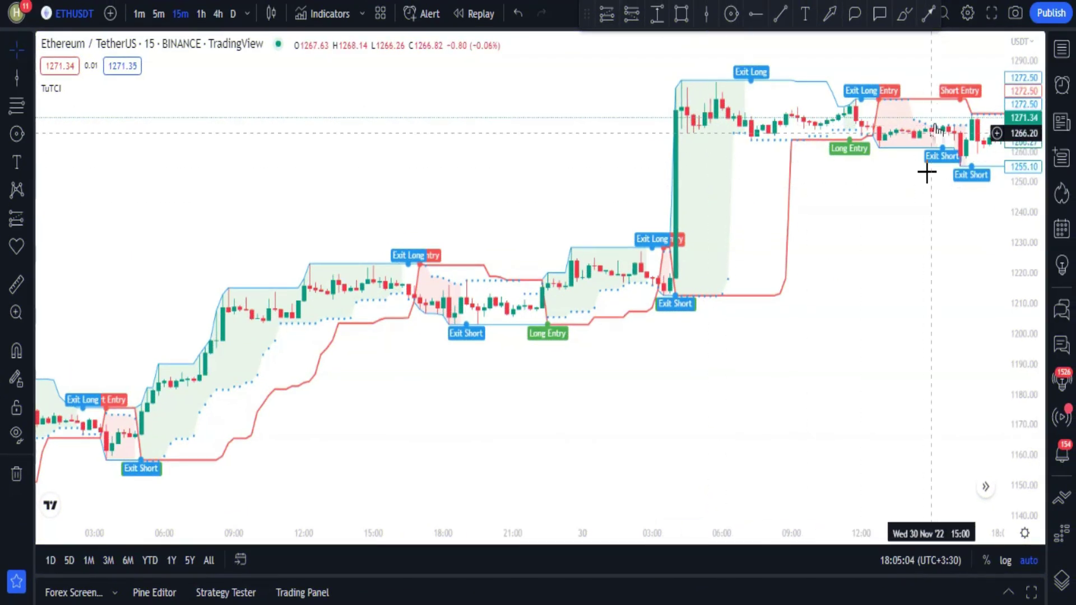
- Set the TuTCI indicator's Entry Length to 200 and its Exit Length to 100
scroll(743, 267, "right", 10)
left_click_drag(764, 297, 718, 312)
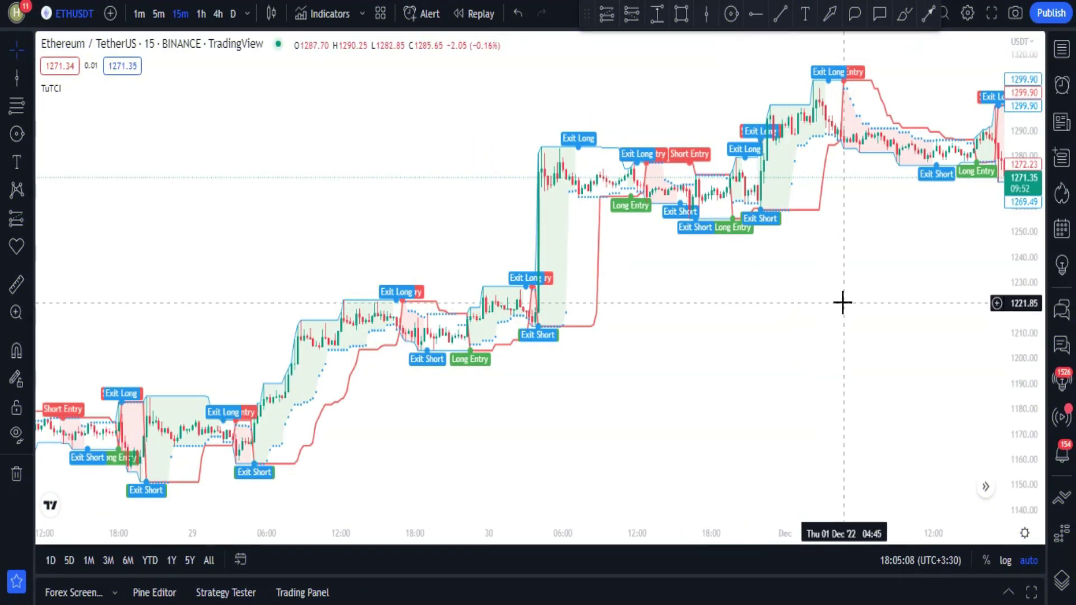
left_click_drag(843, 303, 531, 338)
mouse_move(778, 334)
left_mouse_down()
mouse_move(493, 351)
mouse_move(240, 344)
left_mouse_up()
left_click_drag(751, 368, 463, 368)
mouse_move(88, 93)
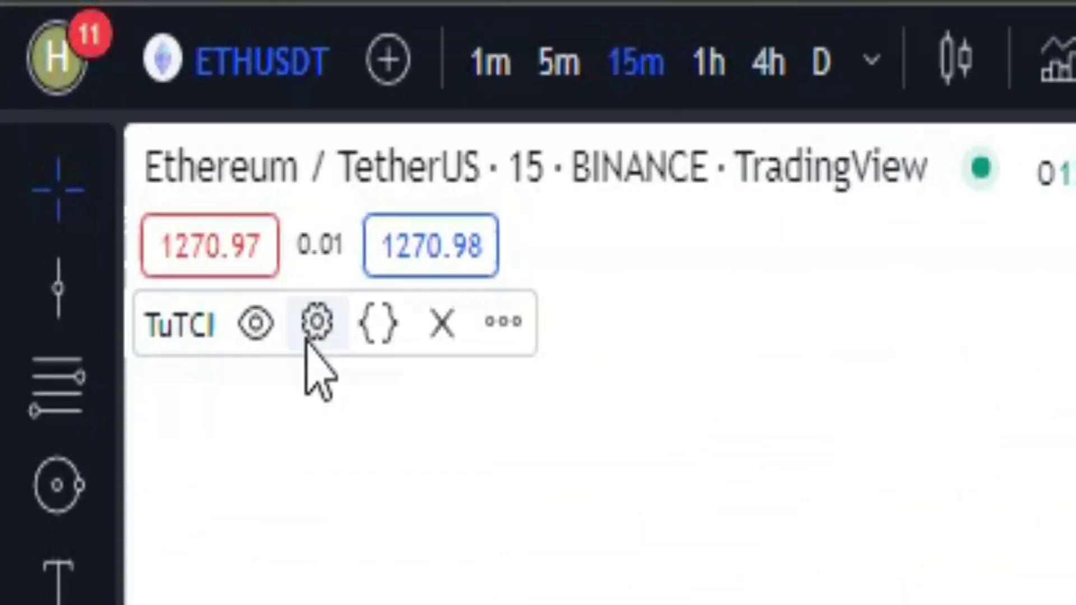
left_click(318, 322)
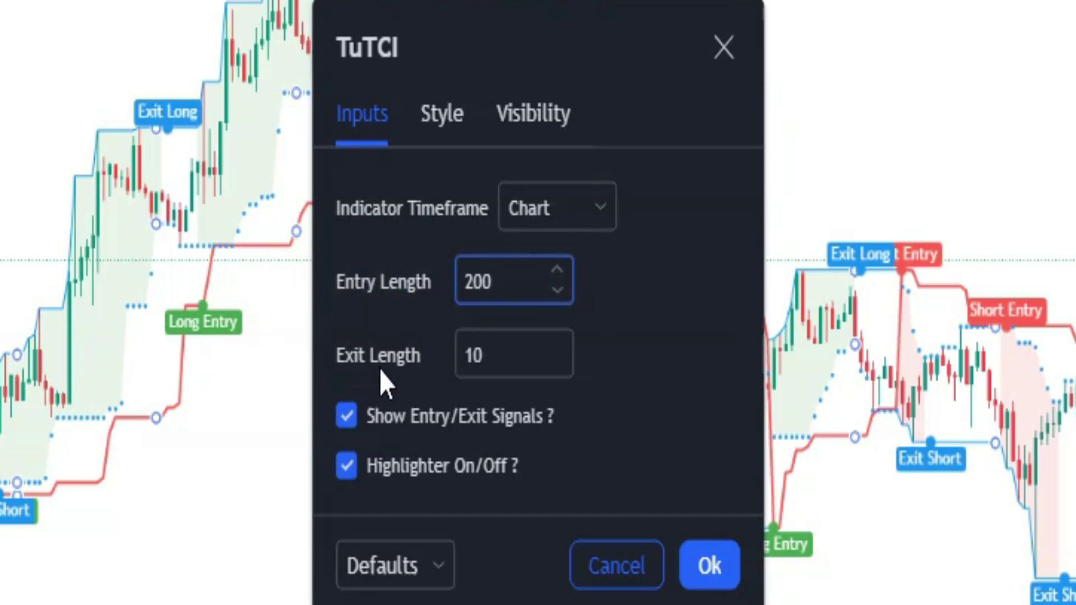
left_click(510, 365)
type("0")
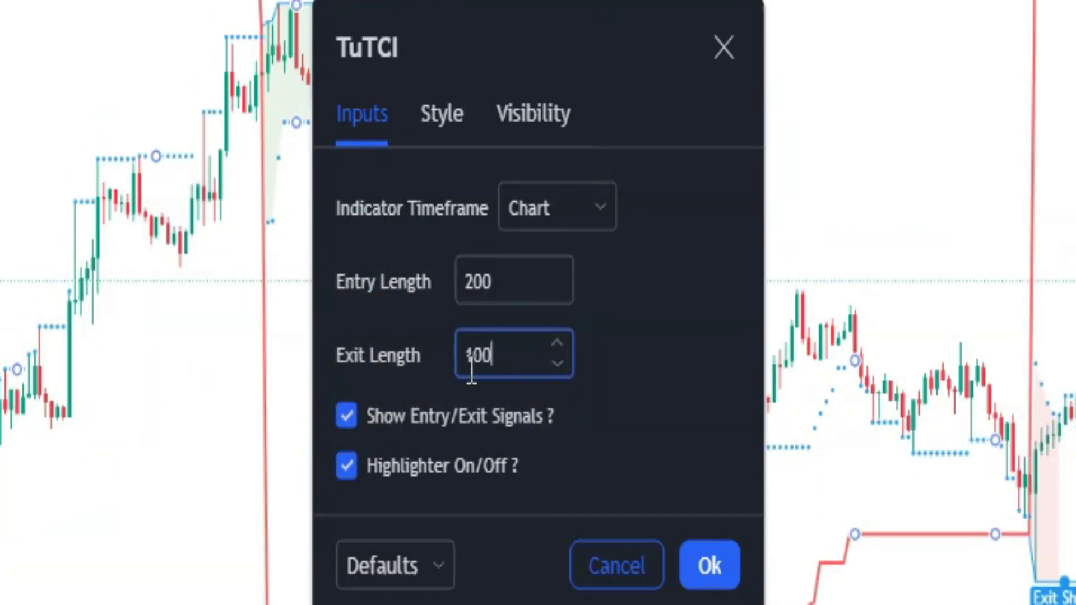
- Hide the TuTCI Upper, Lower, Trend Line and Exit Line plots along with the Long Entry and Short Entry markers
left_click(442, 113)
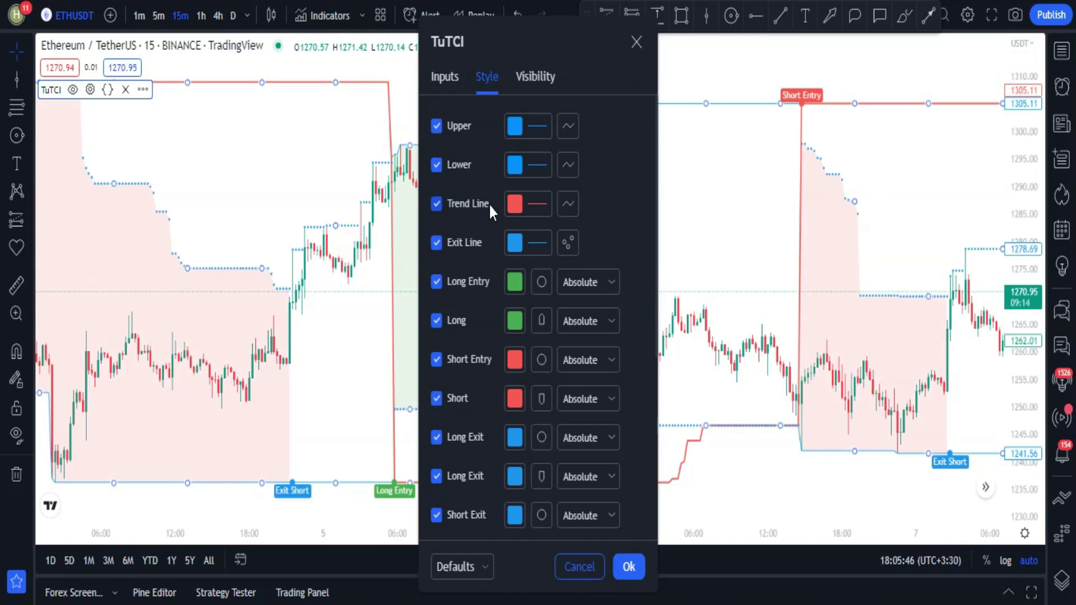
left_click(436, 124)
left_click(437, 164)
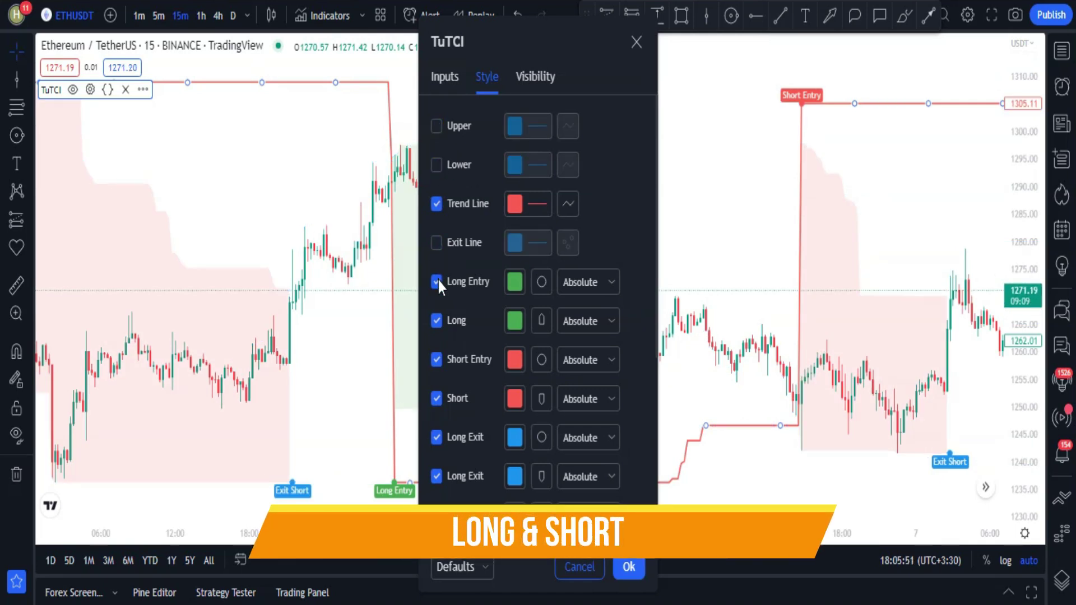
left_click(436, 203)
left_click(435, 360)
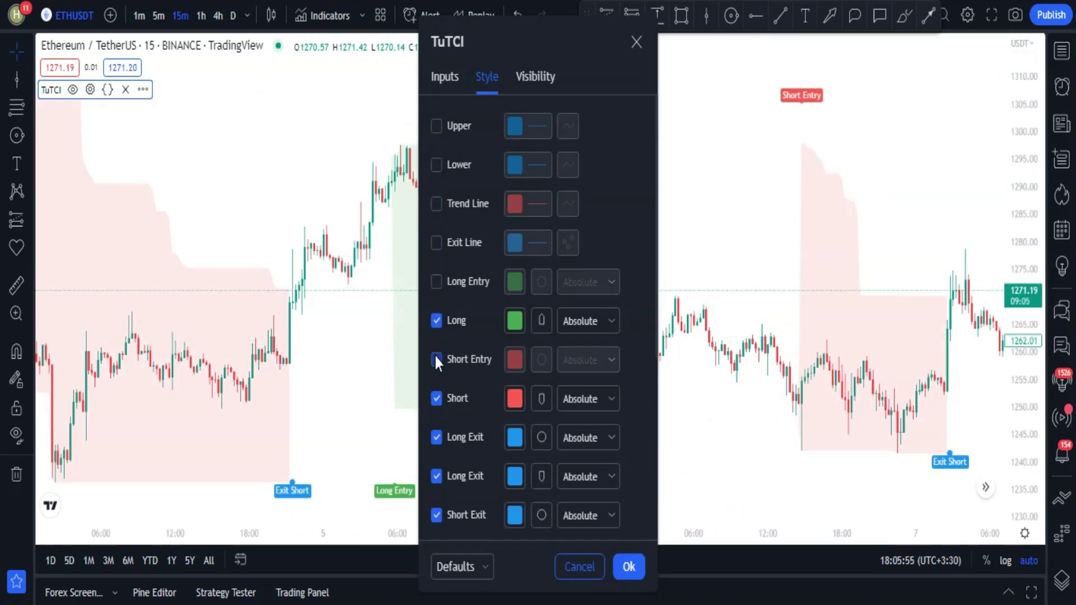
- Hide both Long Exit markers, the Short Exit marker, the blue Short marker and both background fills of TuTCI
left_click(436, 436)
scroll(440, 403, "down", 3)
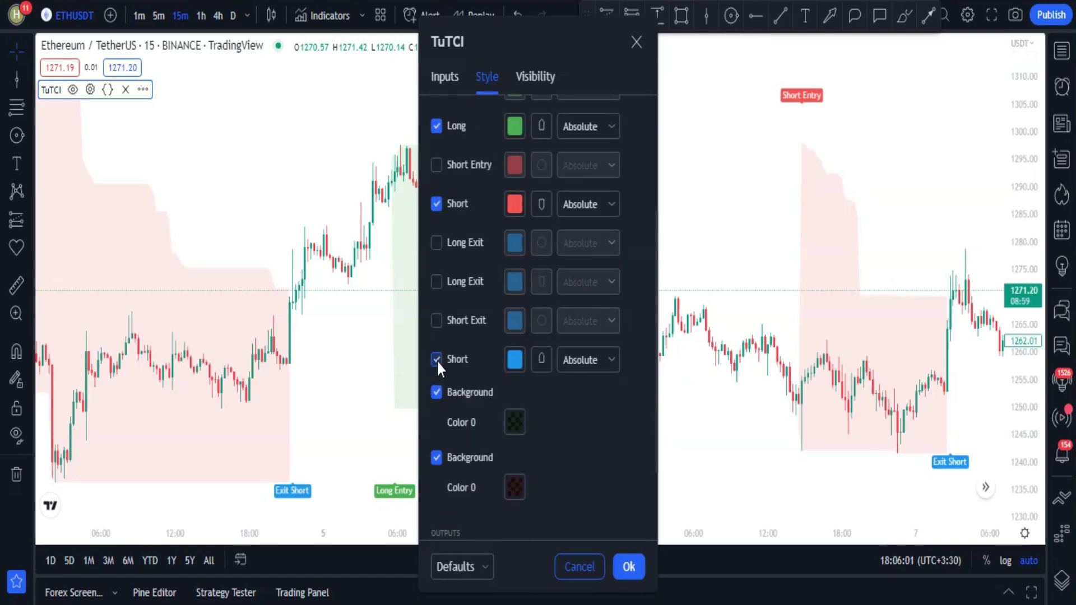
left_click(437, 360)
left_click(436, 392)
- Set the TuTCI Long label's location to Below bar and the red Short label's location to Above bar
scroll(437, 443, "up", 4)
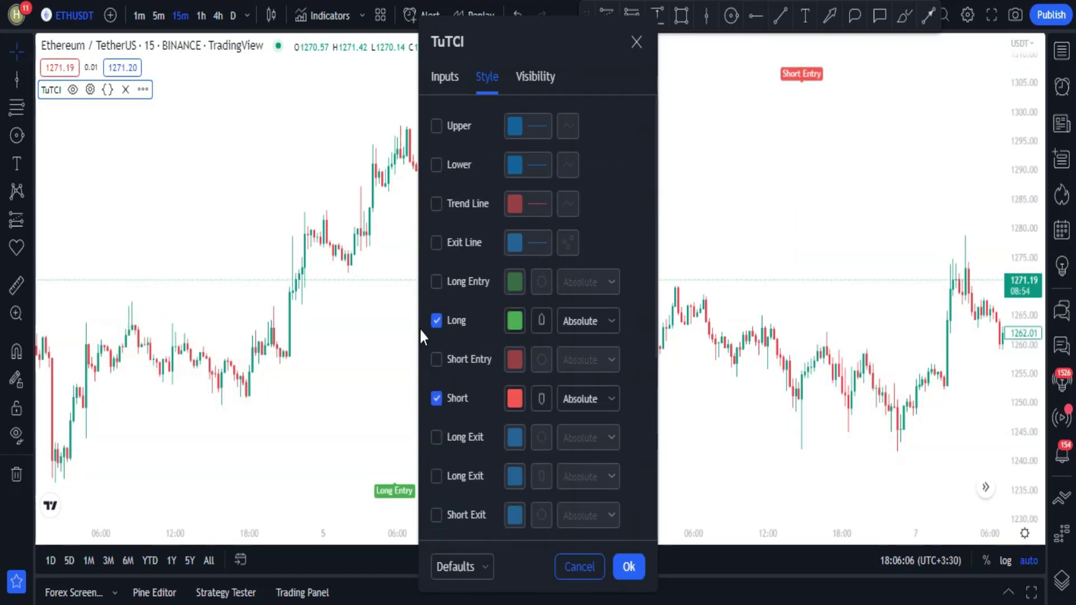
left_click(590, 323)
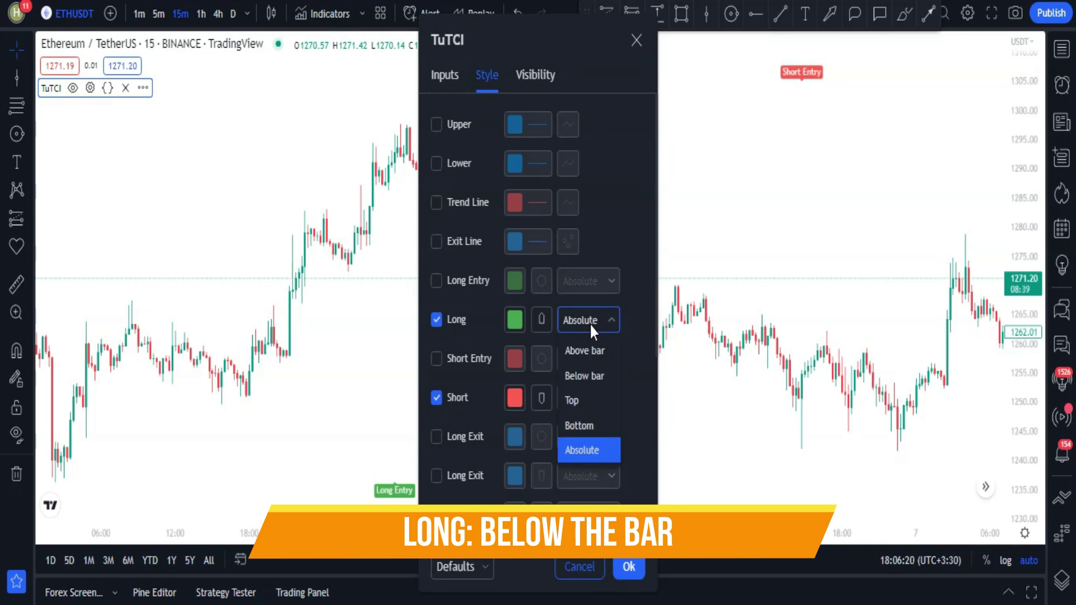
left_click(588, 367)
left_click(583, 398)
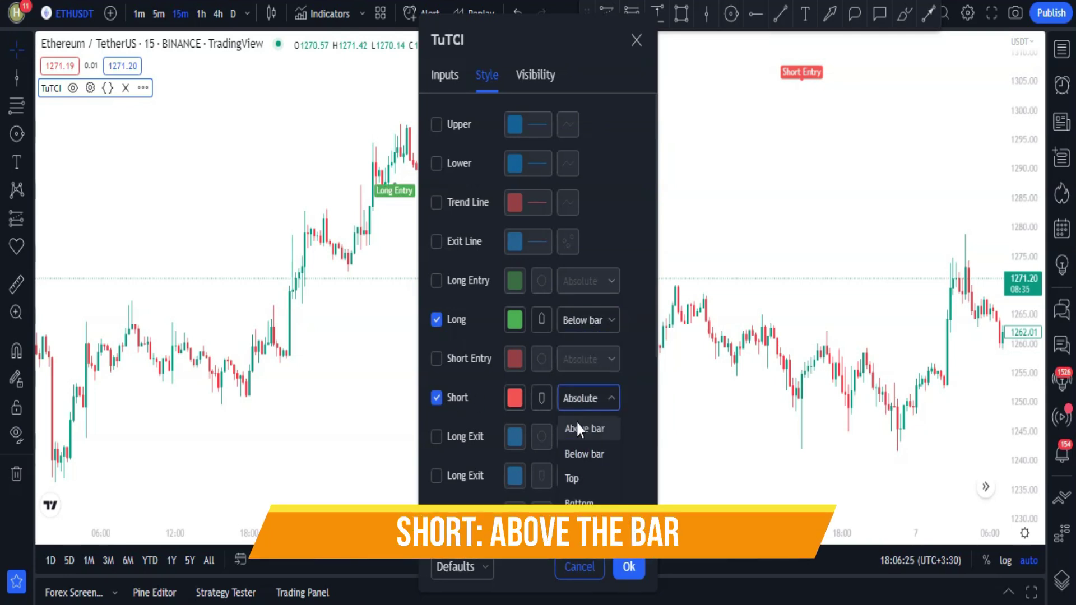
left_click(576, 427)
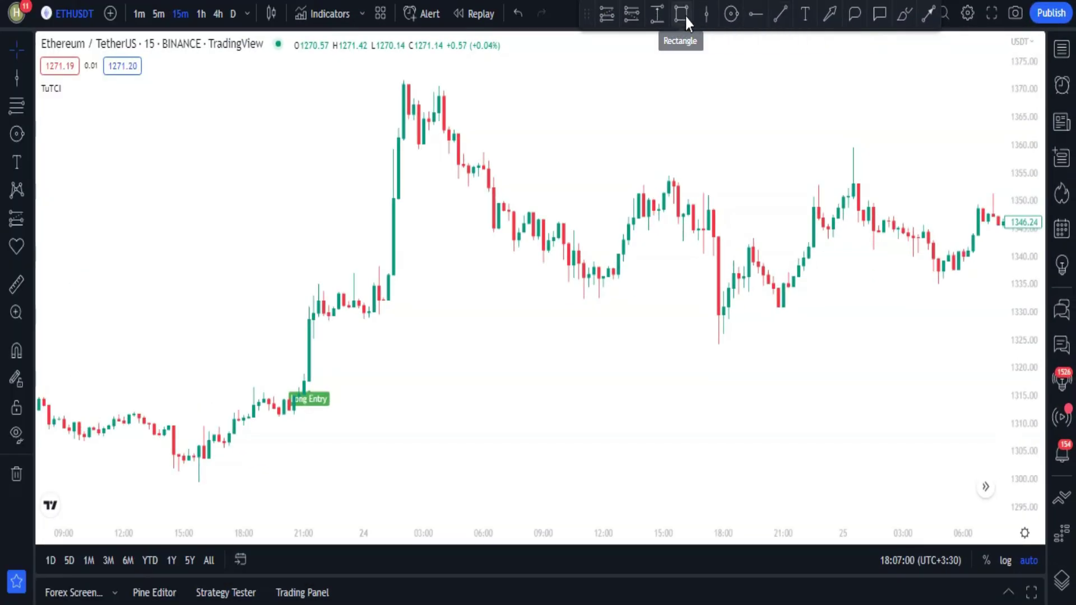
- Mark a Long Entry and a Short Entry signal with rectangles and place a vertical line through the Short Entry signal
left_click_drag(349, 374, 277, 420)
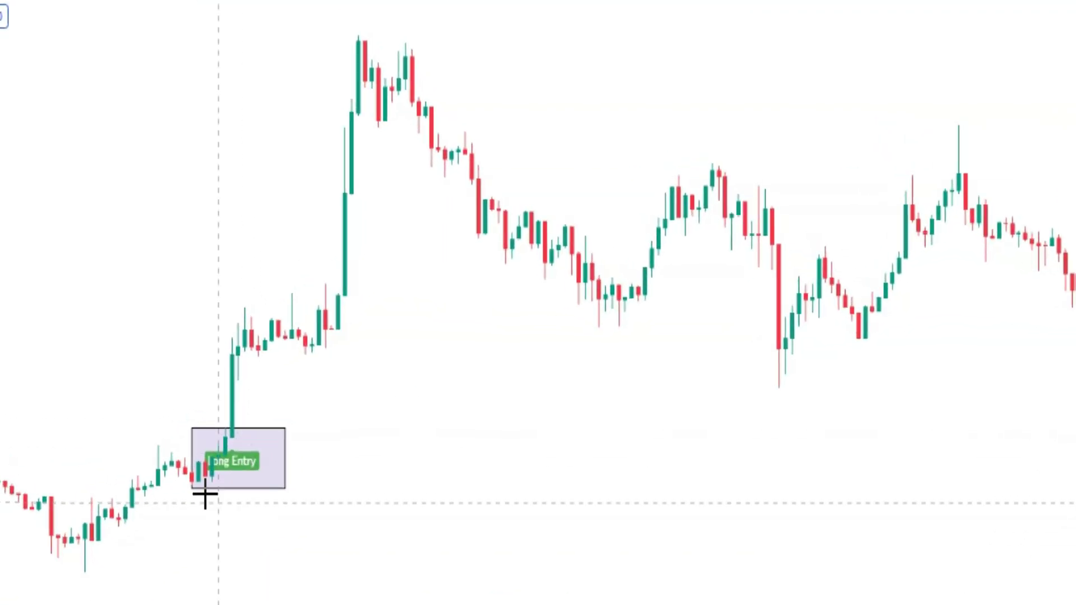
left_click_drag(208, 368, 408, 37)
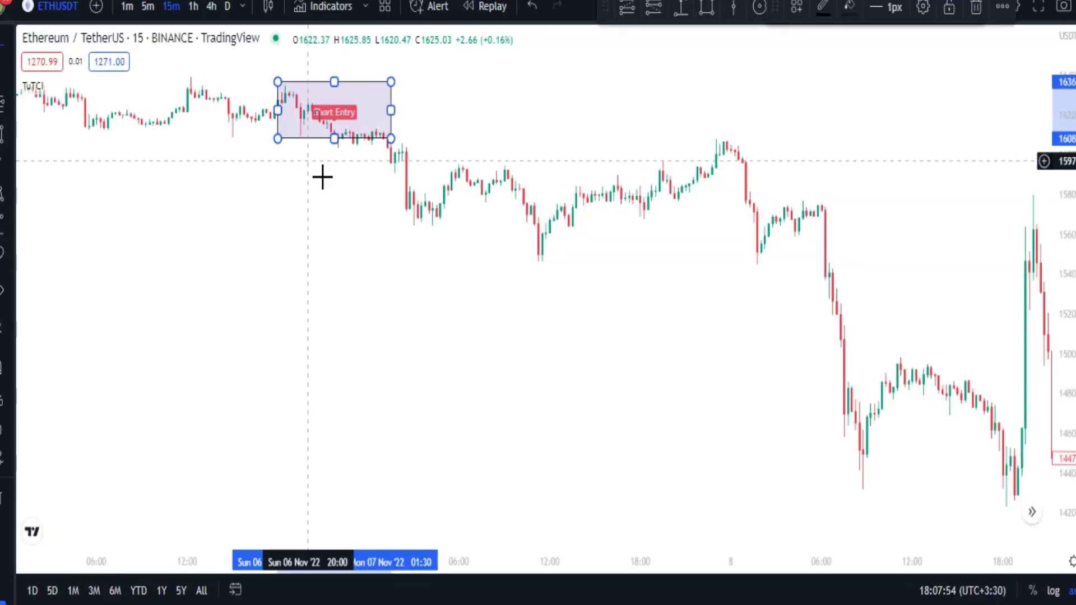
left_click(322, 177)
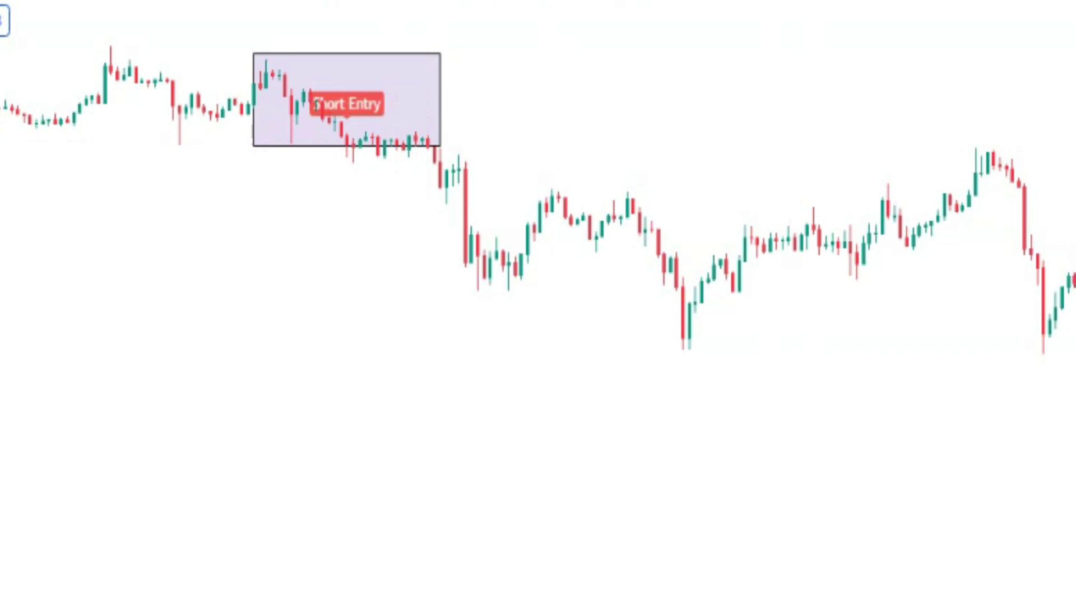
left_click_drag(337, 203, 321, 182)
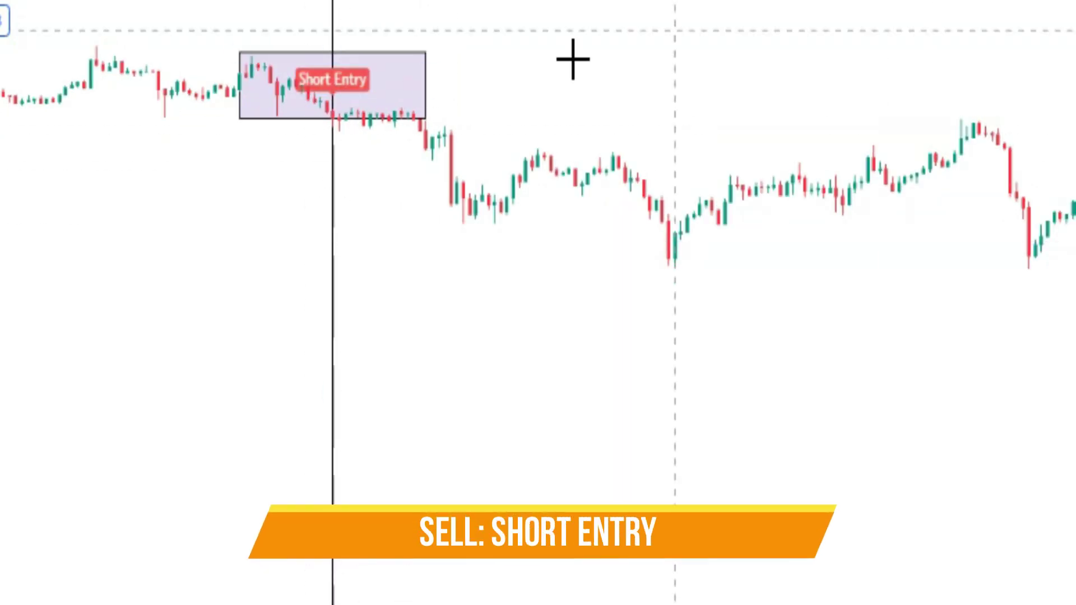
left_click_drag(218, 151, 973, 449)
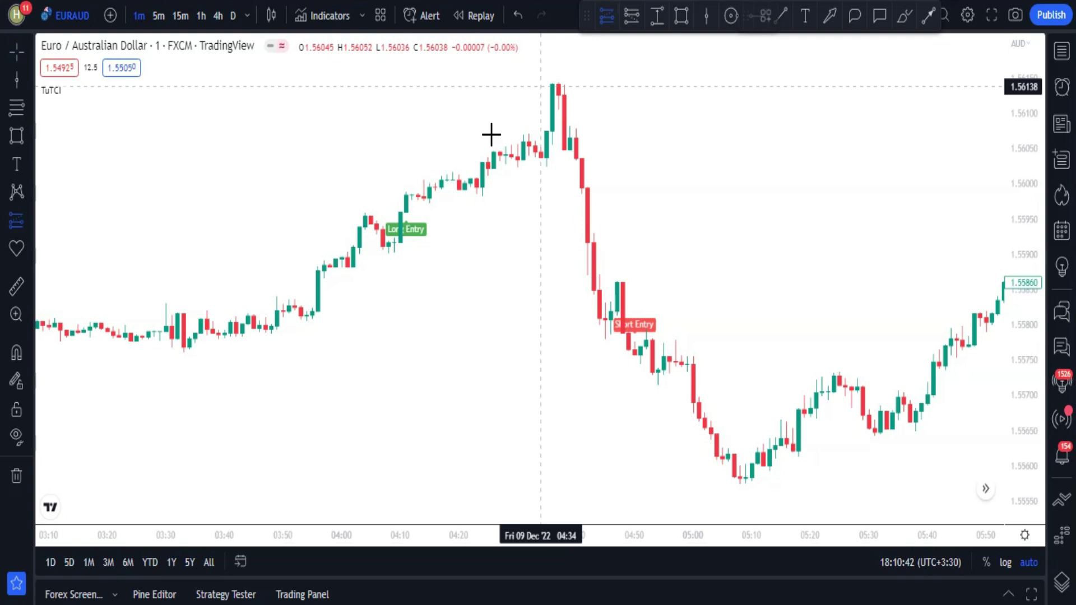
- Draw a long position after the EURAUD Long Entry signal with entry about 1.55986, target about 1.56126 and stop about 1.55904
left_click(407, 194)
left_click_drag(406, 275, 406, 252)
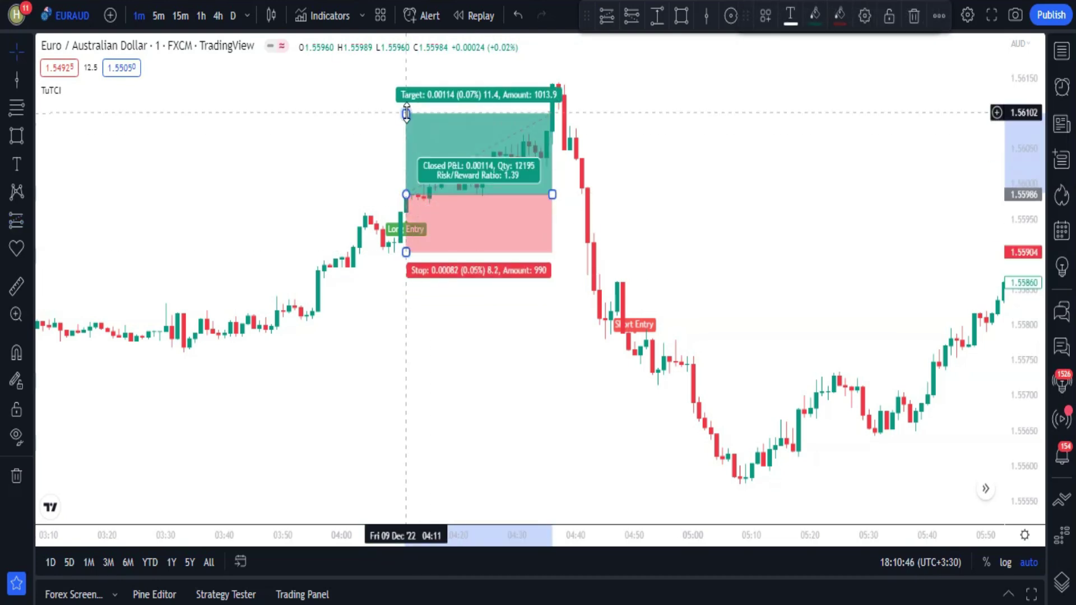
left_click_drag(406, 114, 406, 95)
left_click_drag(553, 189, 558, 189)
left_click(642, 209)
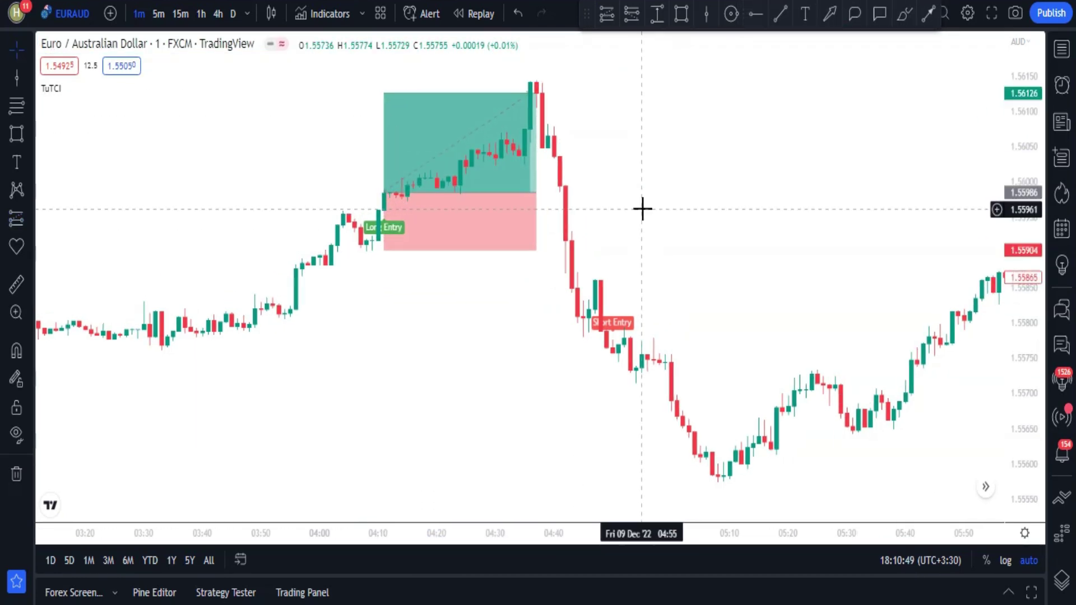
- Draw a short position after the Short Entry signal with entry about 1.55760, target about 1.55607 and stop about 1.55865
left_click(614, 352)
left_click_drag(613, 439, 612, 459)
left_click_drag(759, 353, 745, 355)
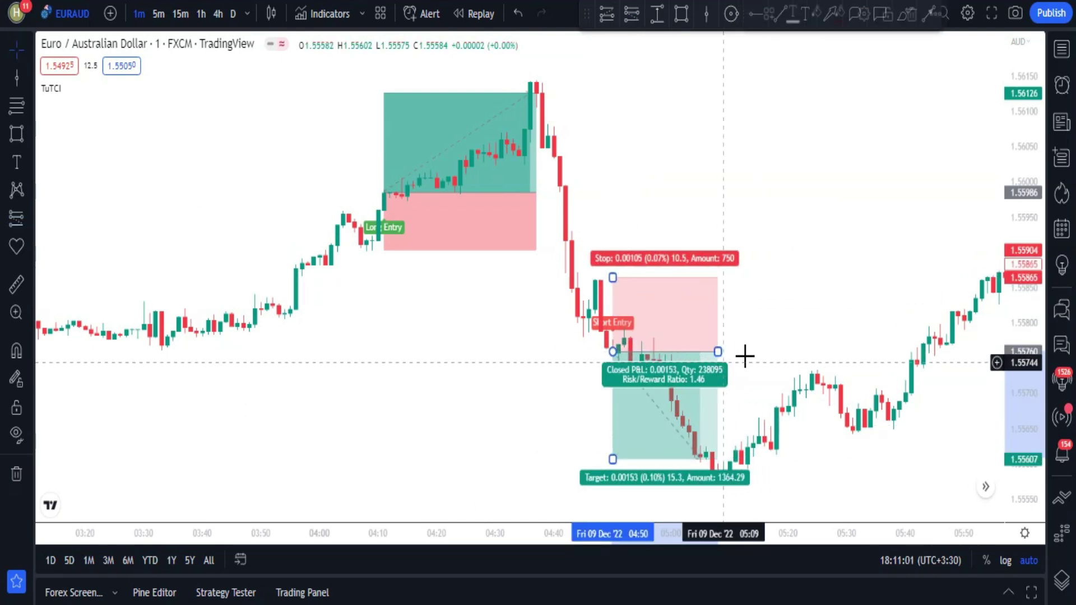
- Draw a long position at the next Long Entry signal with entry about 1.55934, target about 1.56024 and stop about 1.55883
scroll(745, 356, "right", 10)
scroll(845, 266, "right", 10)
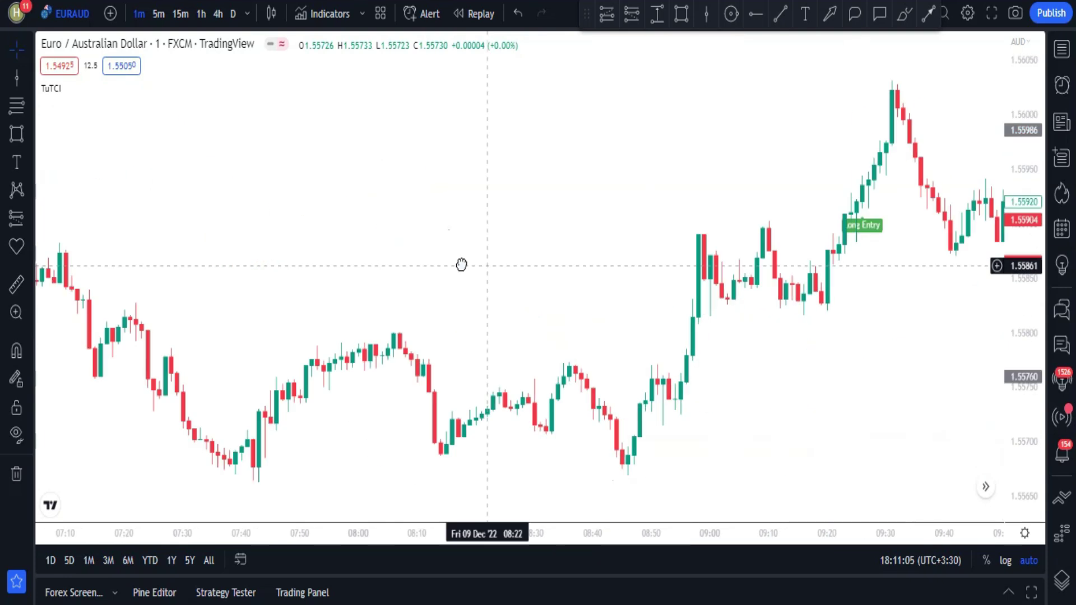
left_click(792, 187)
left_click_drag(790, 268, 790, 243)
left_click_drag(937, 186, 843, 188)
left_click_drag(790, 106, 790, 89)
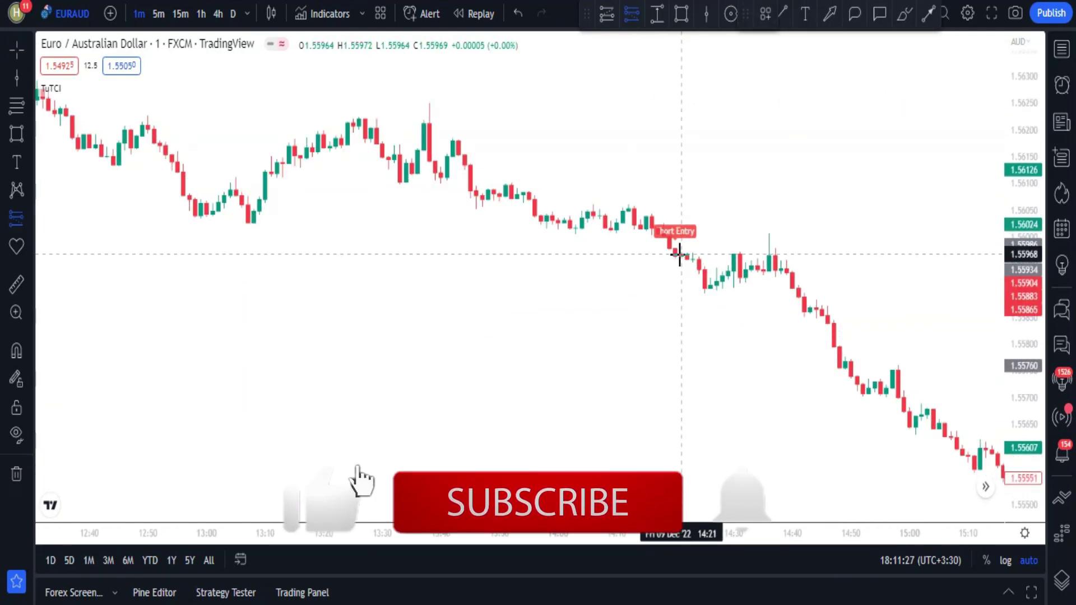
- Draw a short position at the following Short Entry signal with entry about 1.55961, target about 1.55566 and stop about 1.56111
left_click(681, 257)
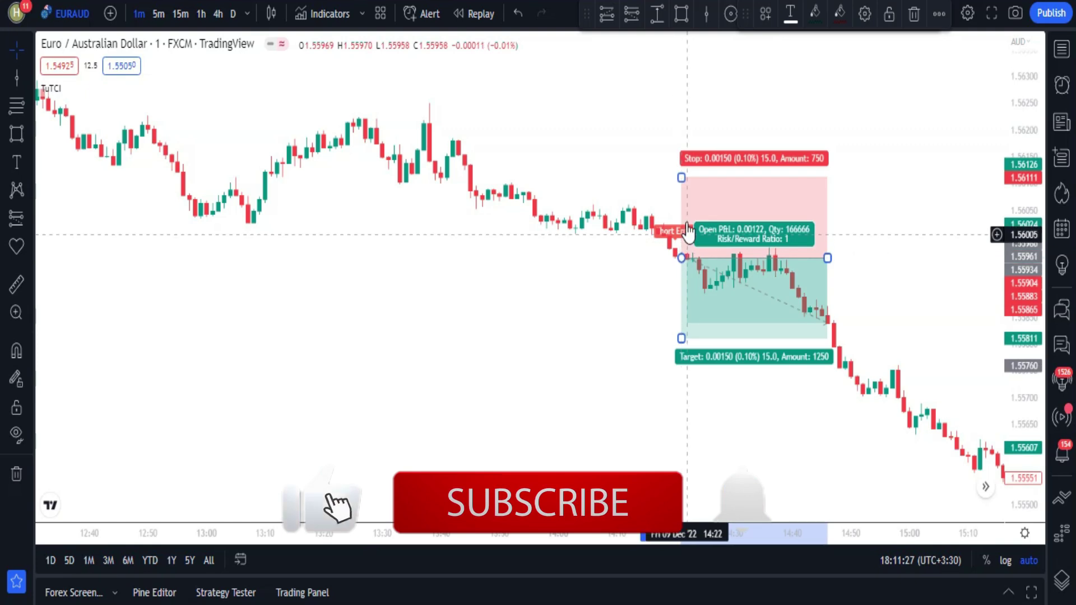
left_click_drag(685, 338, 710, 466)
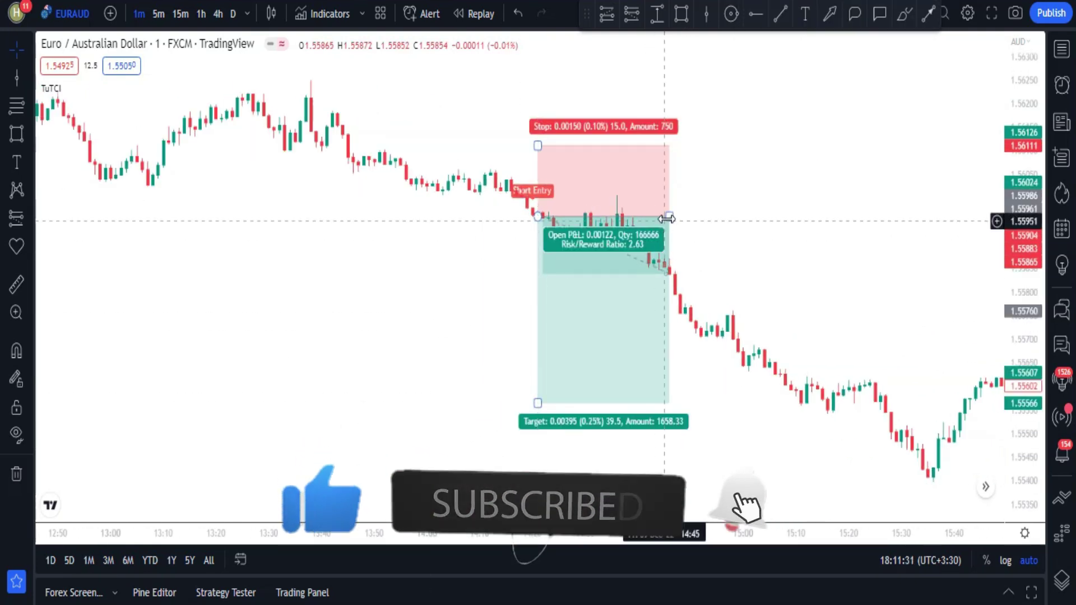
left_click_drag(670, 217, 874, 238)
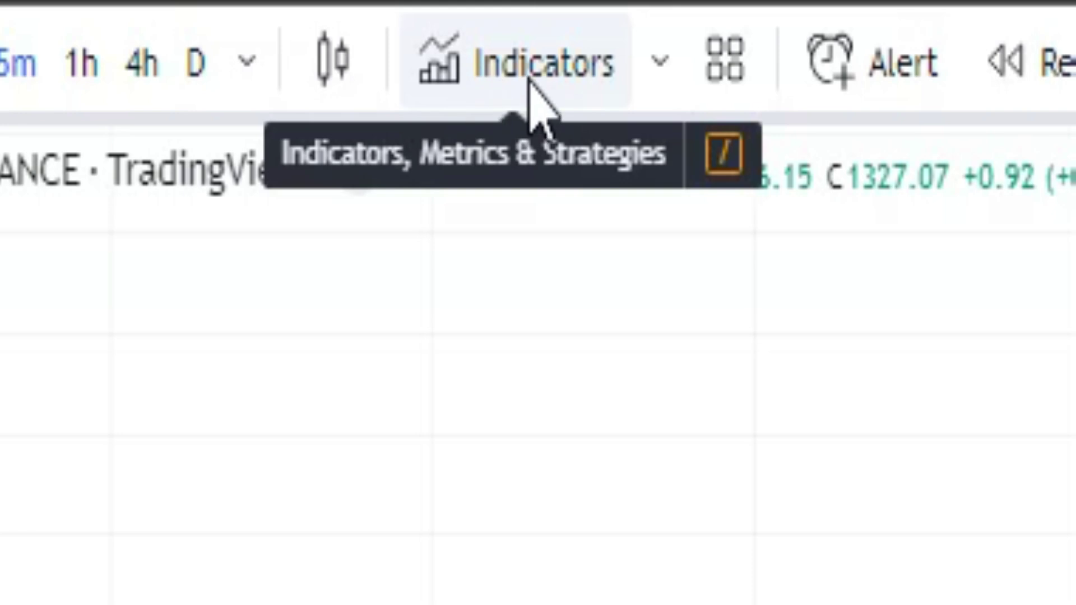
- Search the indicators for "trendalert" and add the TrendAlert indicator by rstraat to the chart
left_click(510, 95)
type("tre")
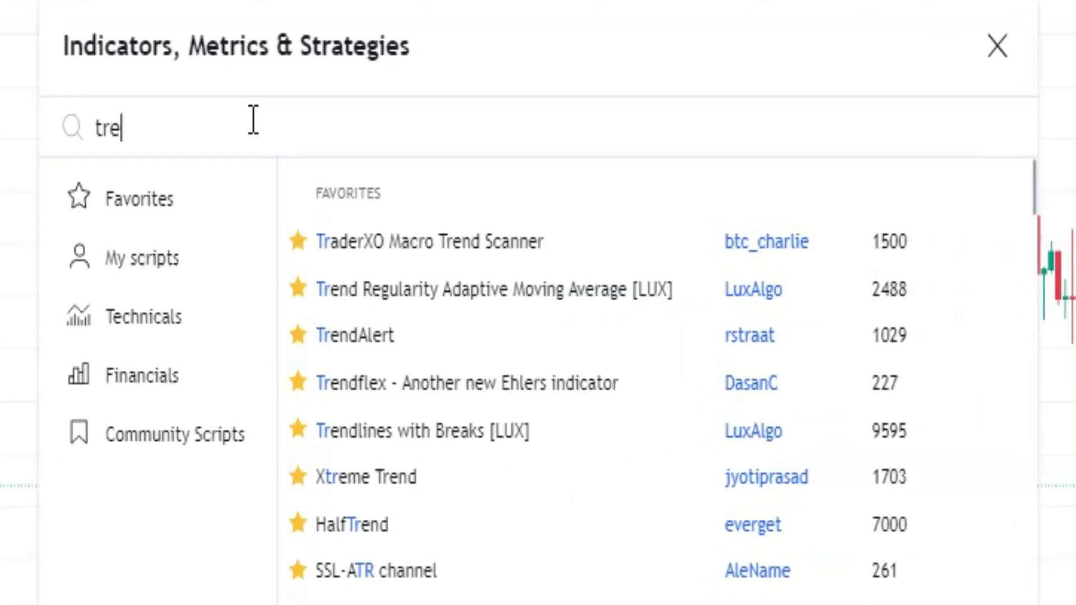
type("ndalert")
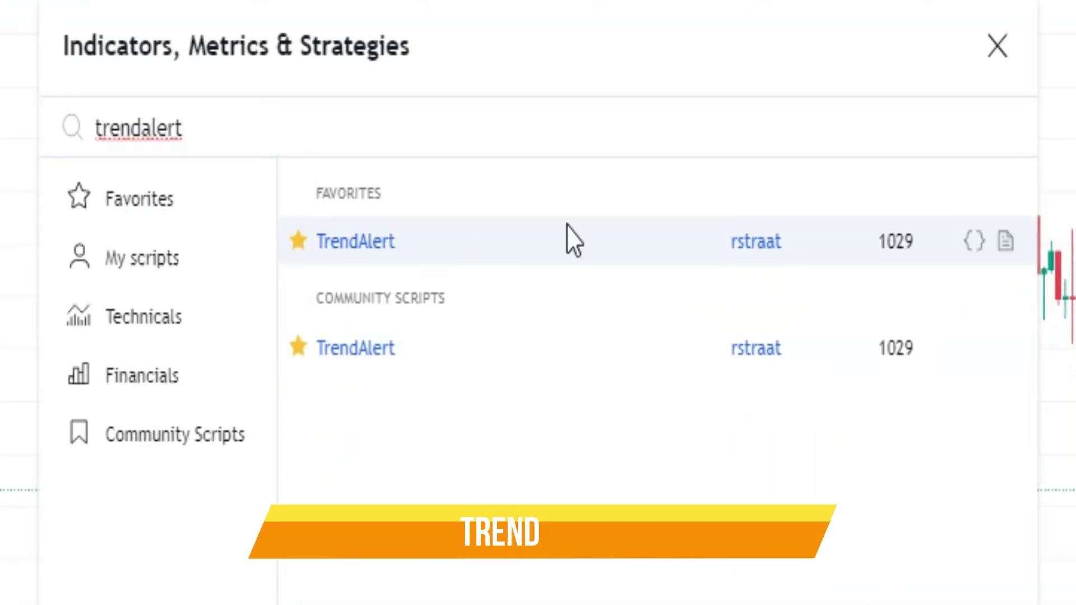
left_click(356, 245)
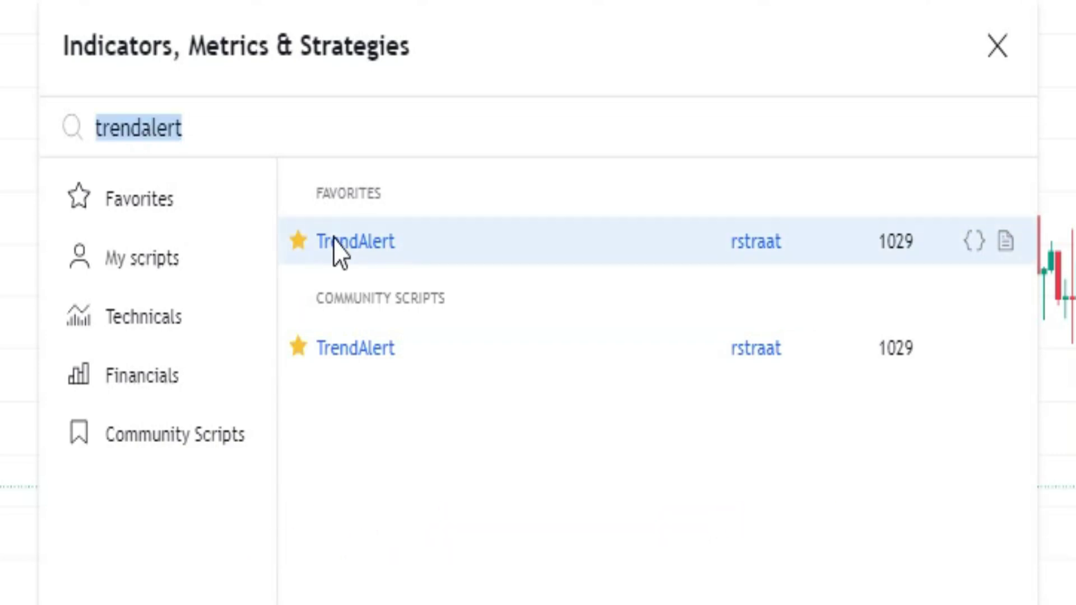
key("Escape")
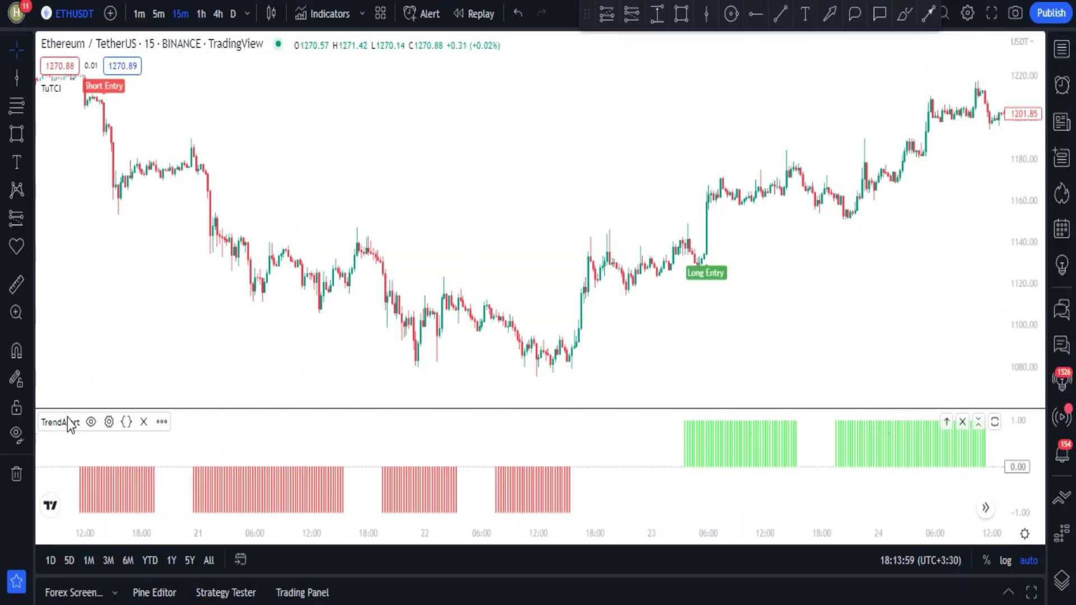
- Review the TrendAlert indicator's Res LT and Res MT input settings and keep them
left_click(108, 422)
left_click(445, 157)
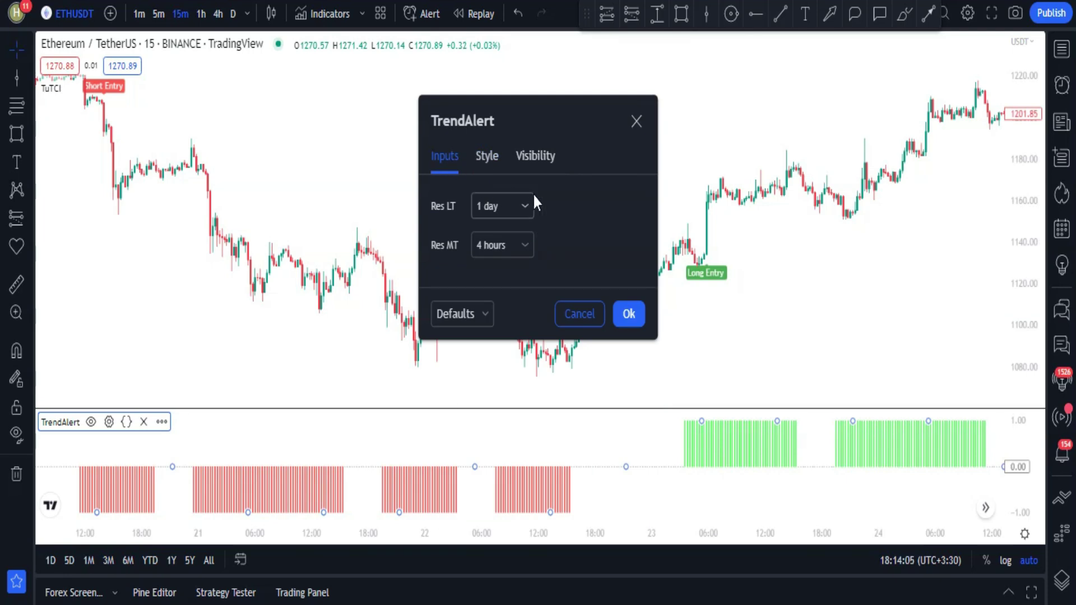
left_click(629, 314)
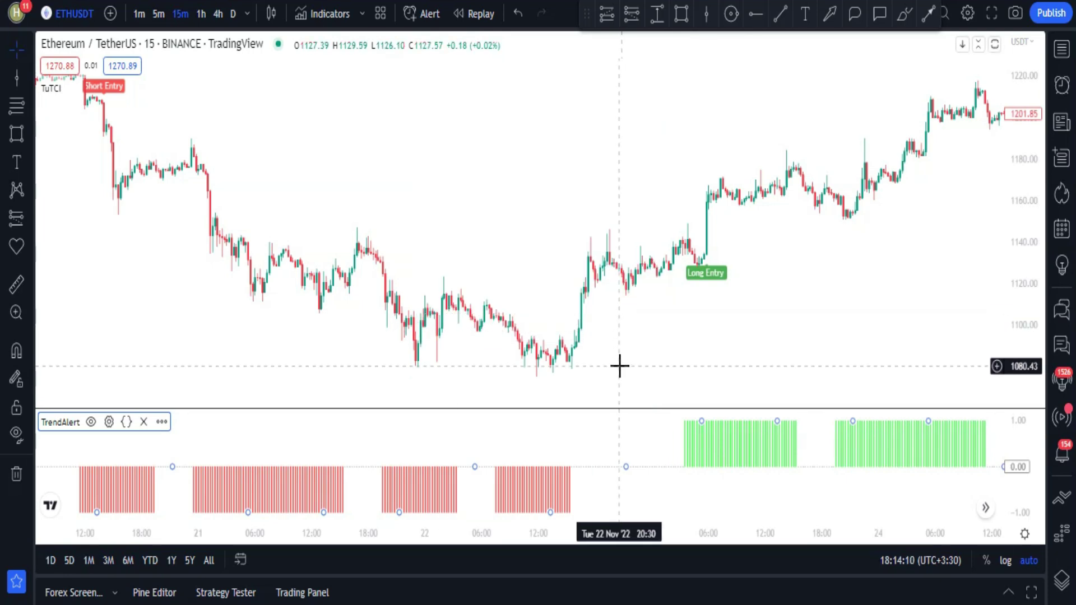
- Maximise the TrendAlert pane and mark its green bars with a price range and an arrow
double_click(559, 427)
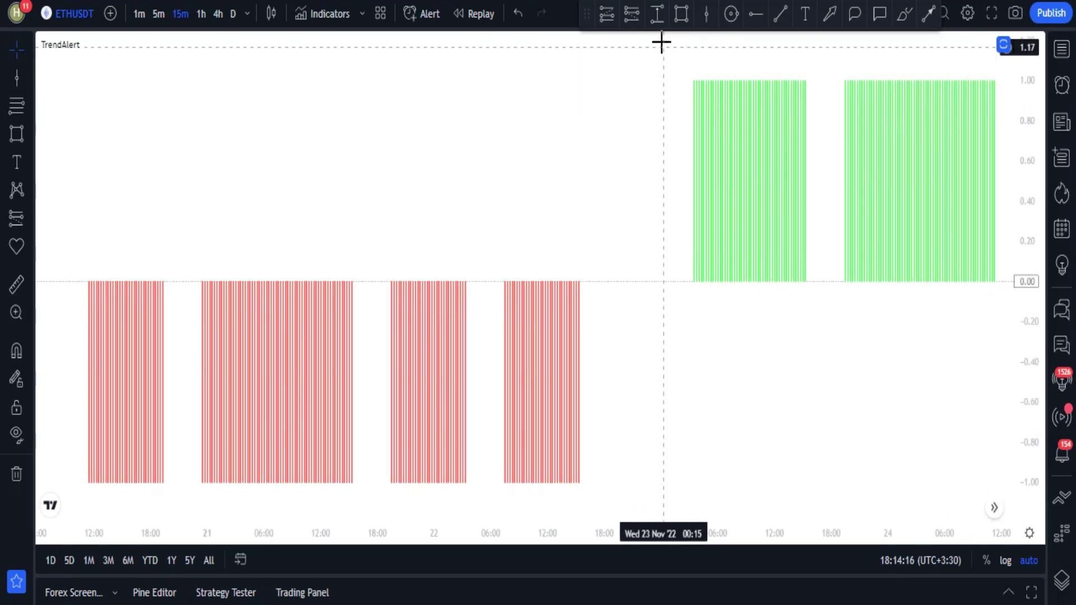
left_click(696, 281)
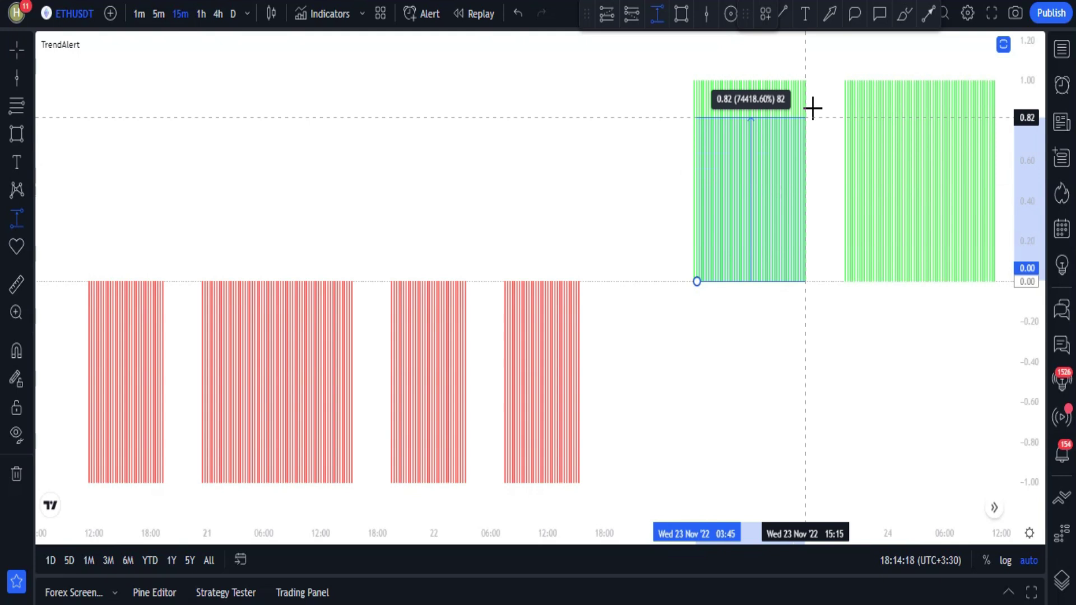
left_click(992, 77)
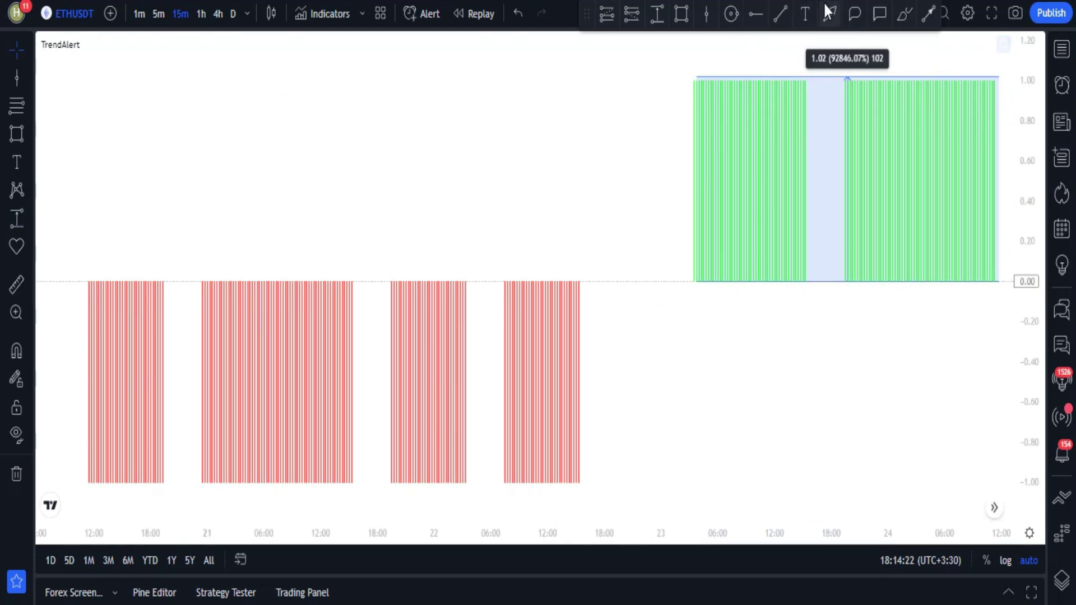
left_click(642, 169)
left_click(745, 60)
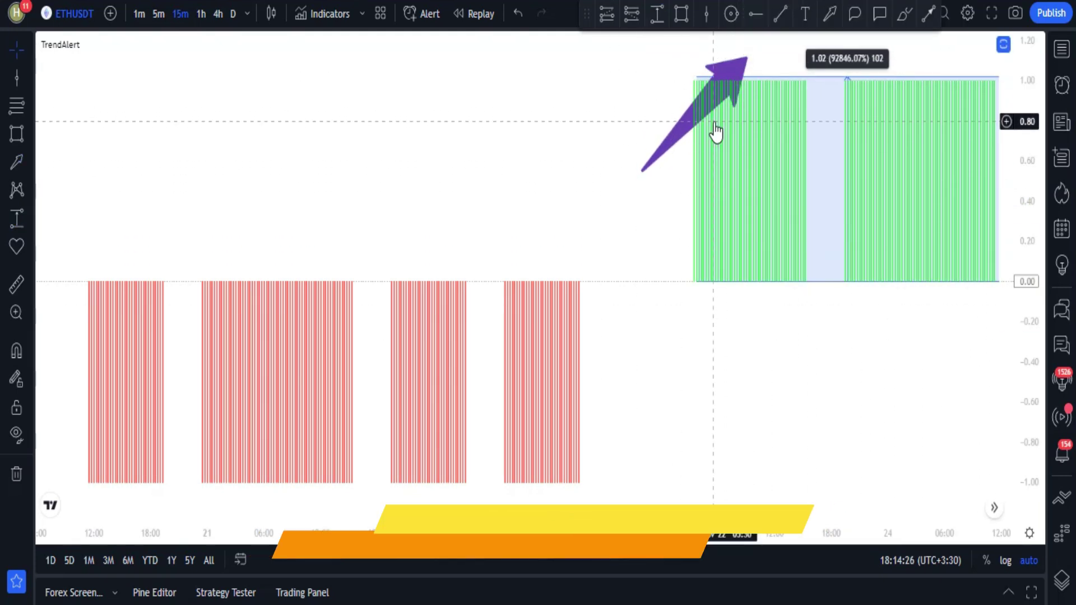
- Mark the last group of red TrendAlert bars with a downward price range and an arrow
left_click(515, 282)
left_click(655, 456)
left_click(828, 13)
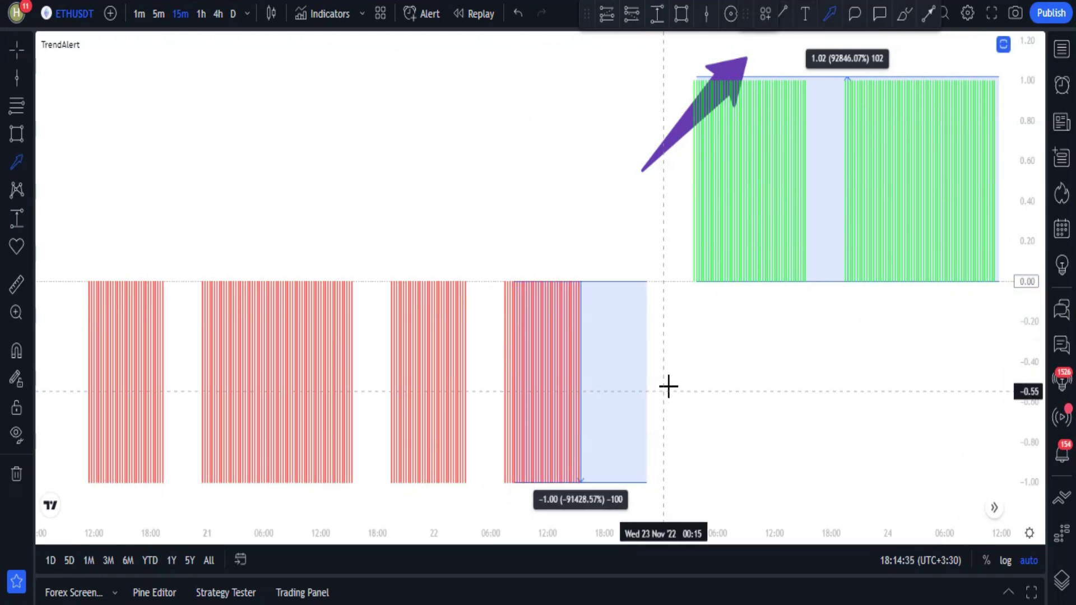
left_click(660, 368)
left_click(745, 426)
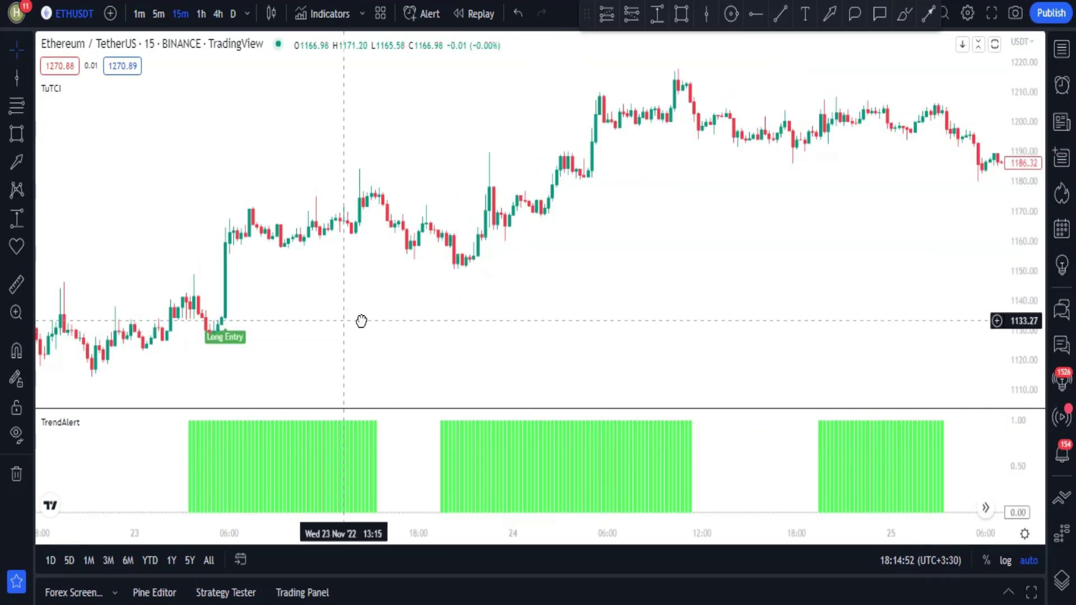
- Mark the 23 Nov '22 05:45 Long Entry with a vertical line and circle, and the green TrendAlert bars with an arrow and check mark
left_click_drag(361, 321, 437, 314)
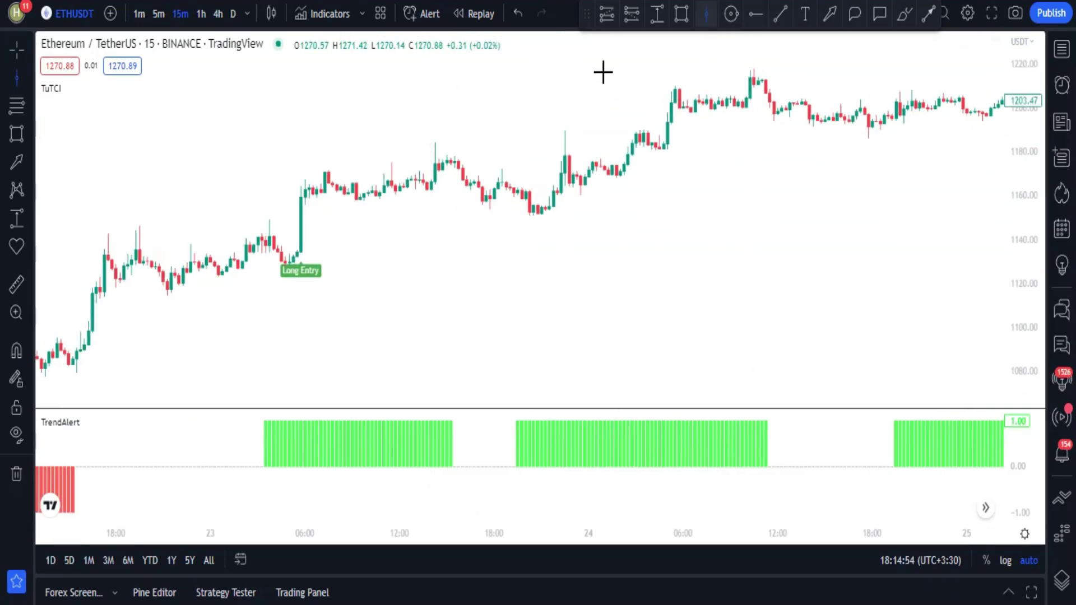
left_click(298, 174)
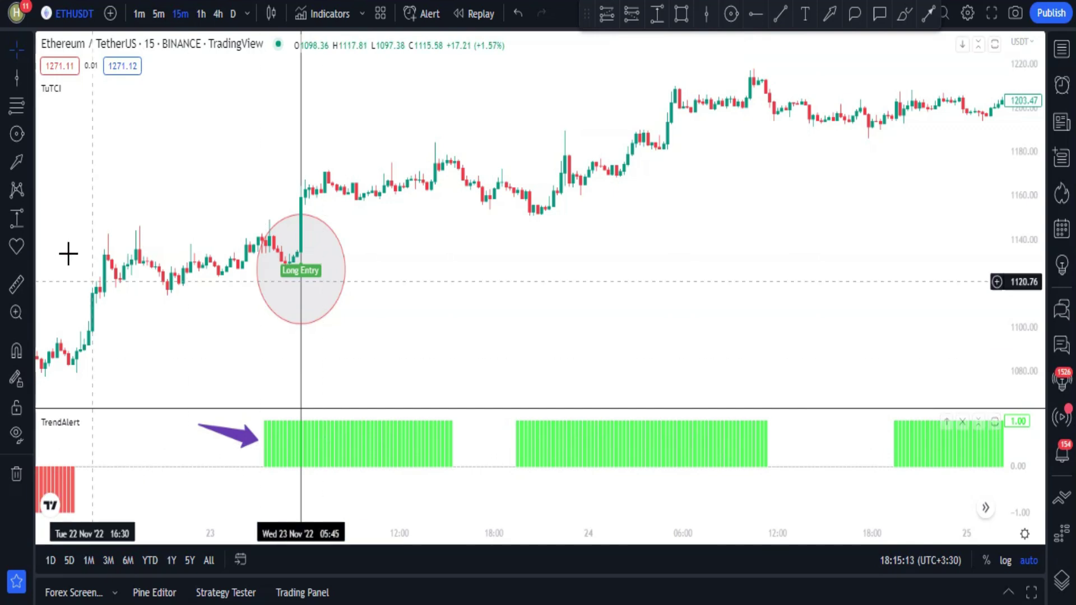
left_click(17, 246)
left_click(228, 453)
left_click(228, 453)
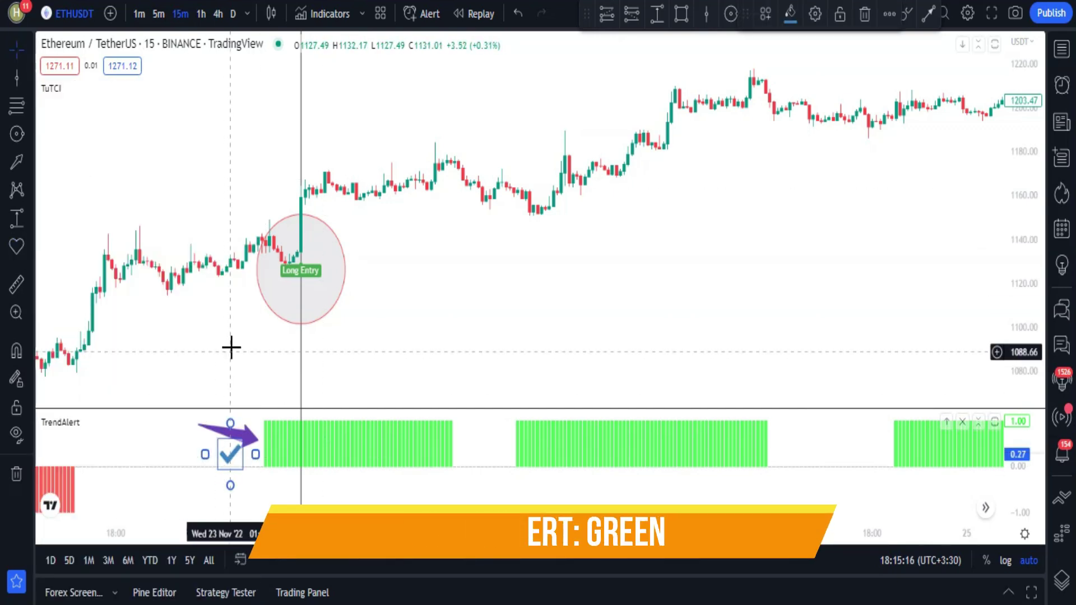
- Place a check mark beside the Long Entry label and mark the price rise from that candle to the swing high
left_click(16, 247)
left_click(48, 152)
left_click(364, 270)
scroll(234, 240, "down", 2)
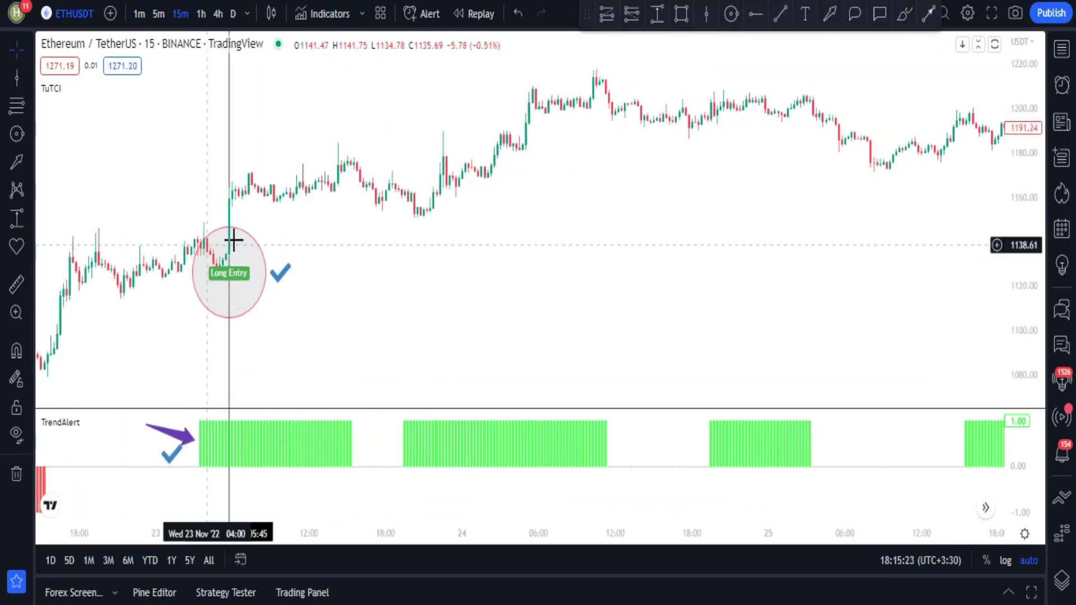
left_click(248, 227)
left_click(577, 79)
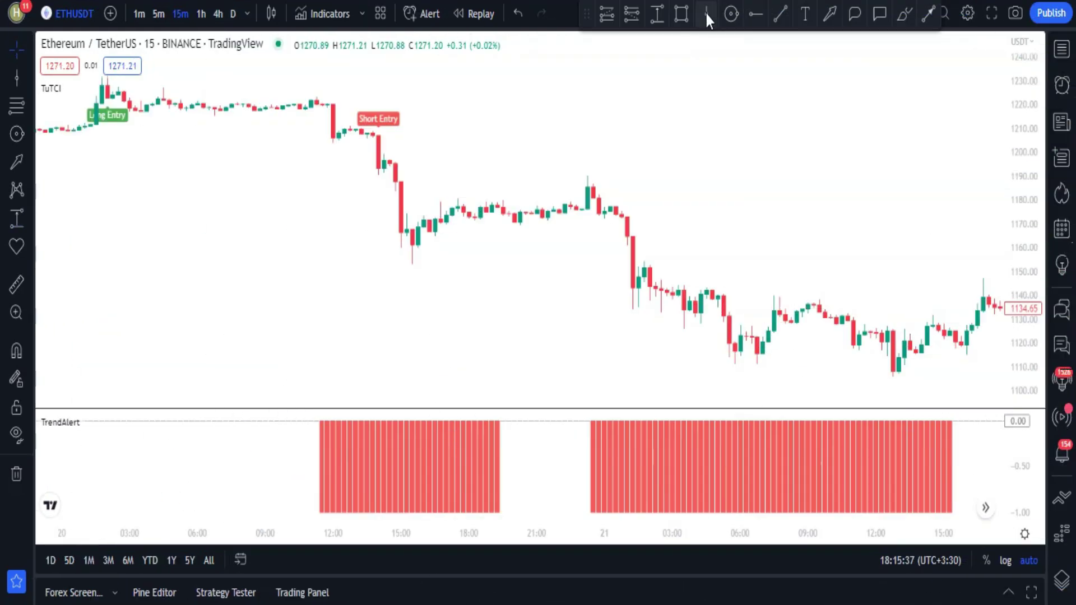
- Mark the 20 Nov '22 14:00 Short Entry with a vertical line and circle, and point an arrow at the red TrendAlert bars
left_click(706, 13)
left_click(378, 197)
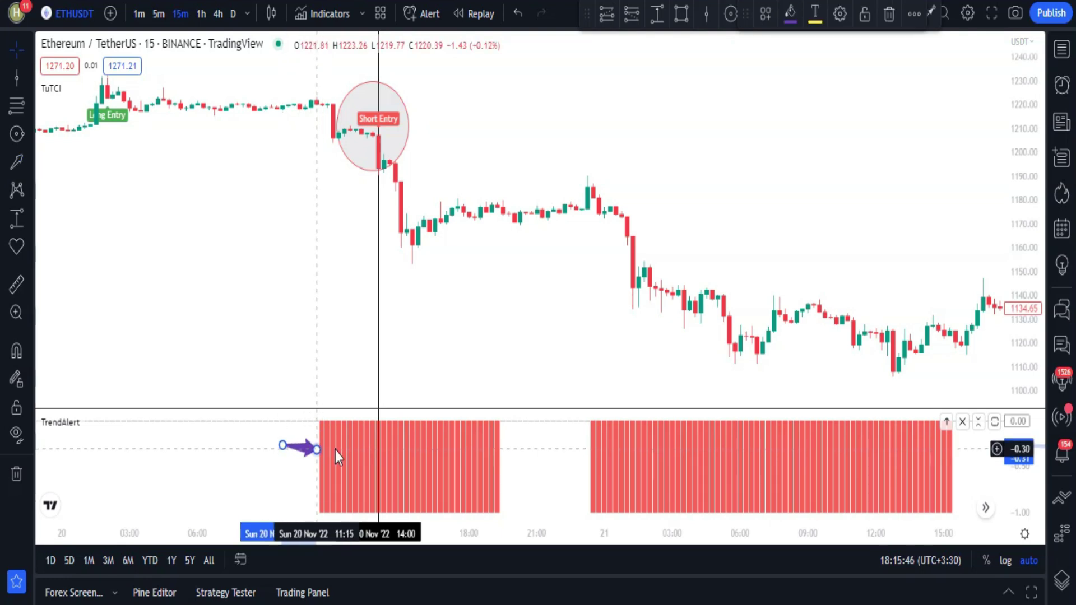
left_click(358, 449)
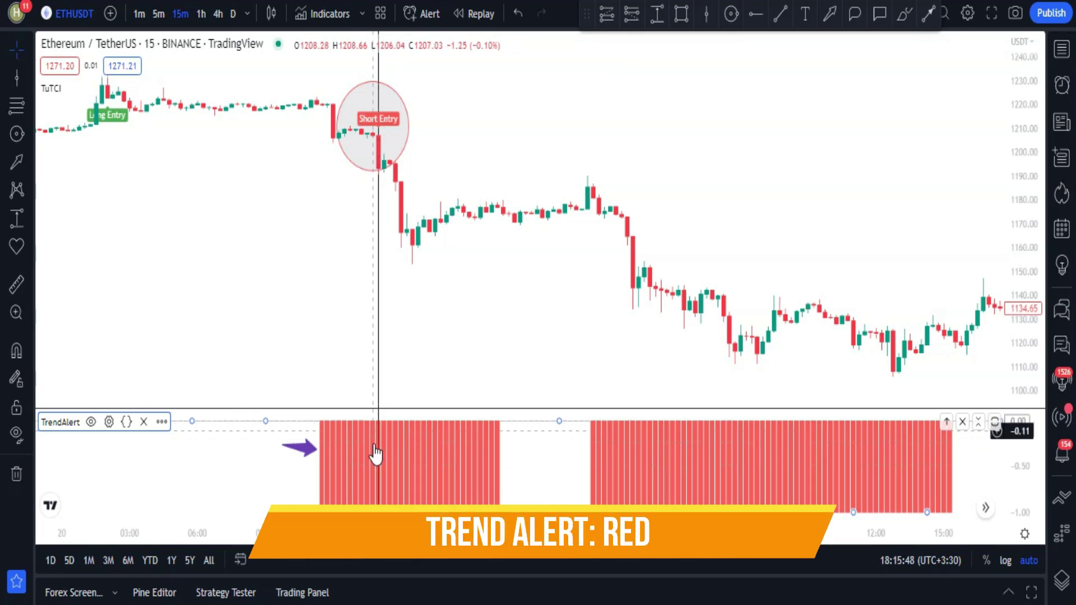
- Place check marks beside the red TrendAlert bars and the Short Entry label, and mark the price fall after the signal
left_click(27, 255)
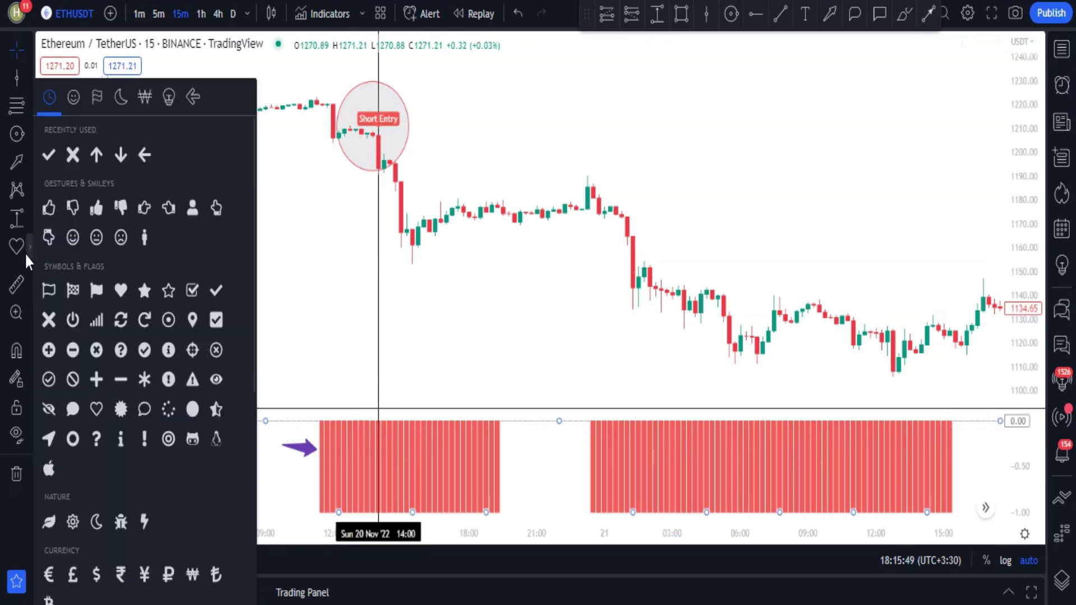
left_click(49, 157)
left_click(297, 473)
left_click(16, 247)
left_click(49, 152)
left_click(423, 108)
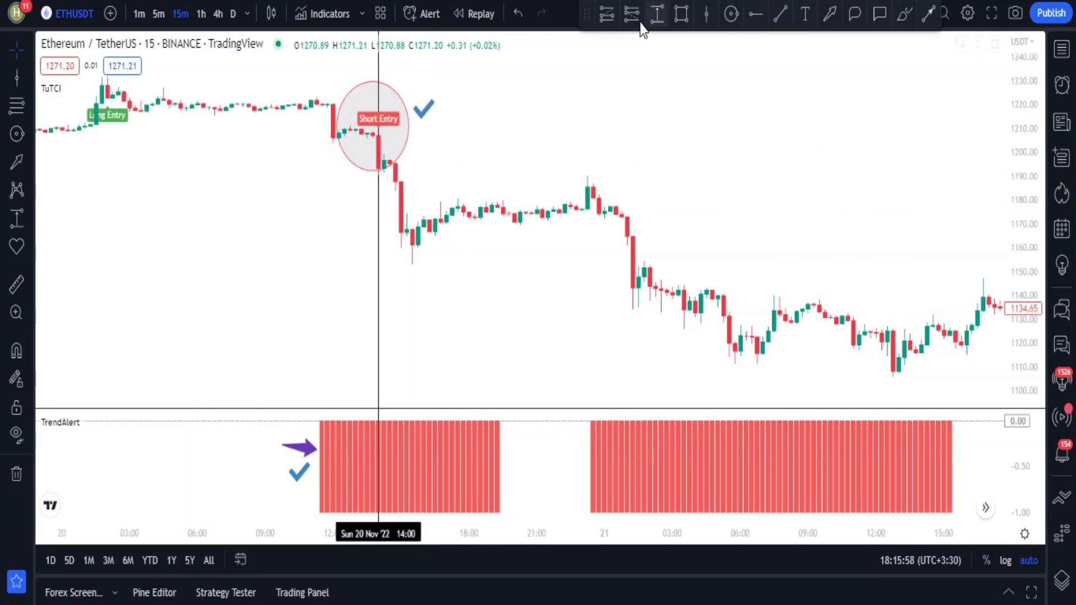
left_click_drag(373, 166, 738, 356)
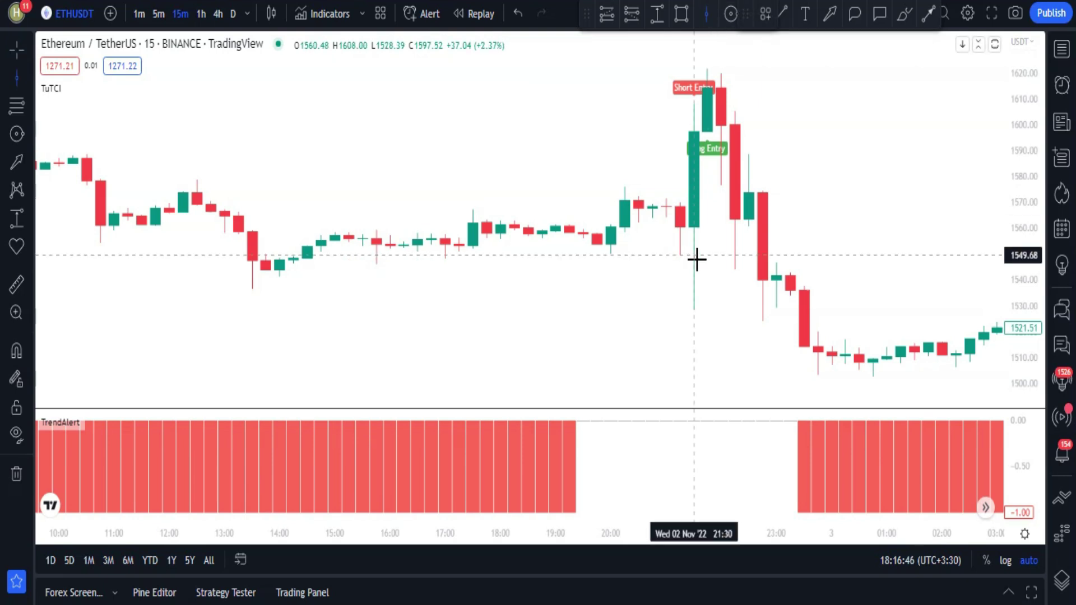
- Mark the 2 Nov '22 21:30 Short Entry with a vertical line, an arrow and cross marks at the label and in the TrendAlert pane
left_click(697, 259)
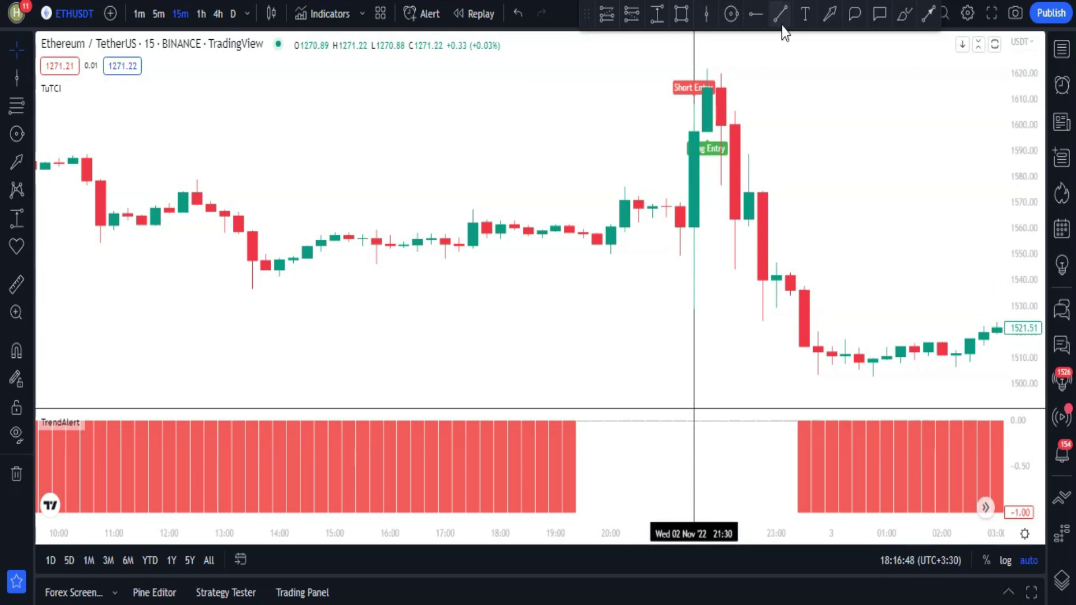
left_click(28, 247)
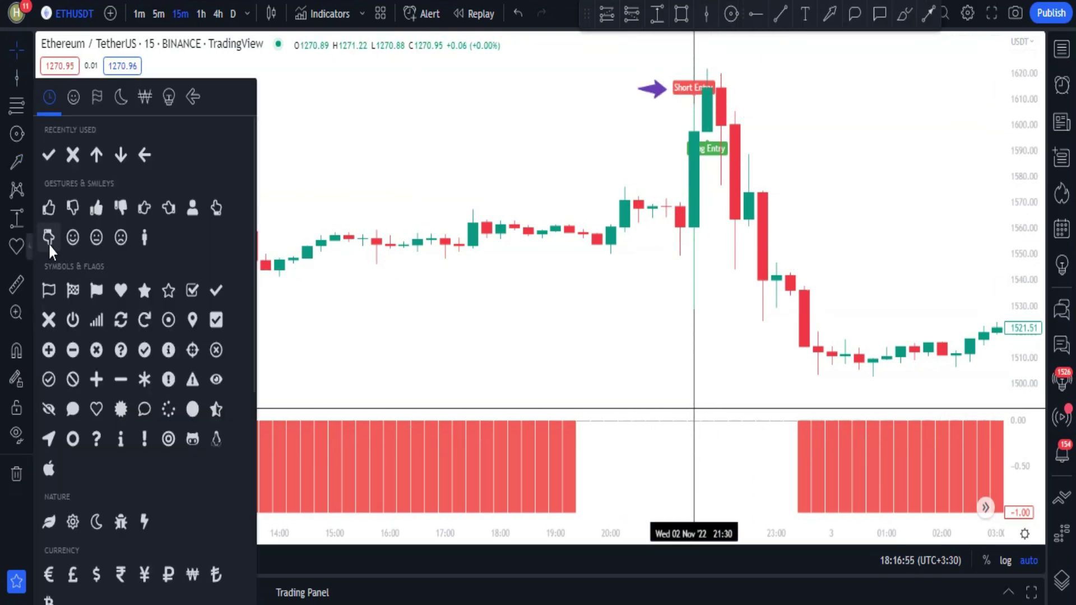
left_click(73, 154)
left_click(669, 438)
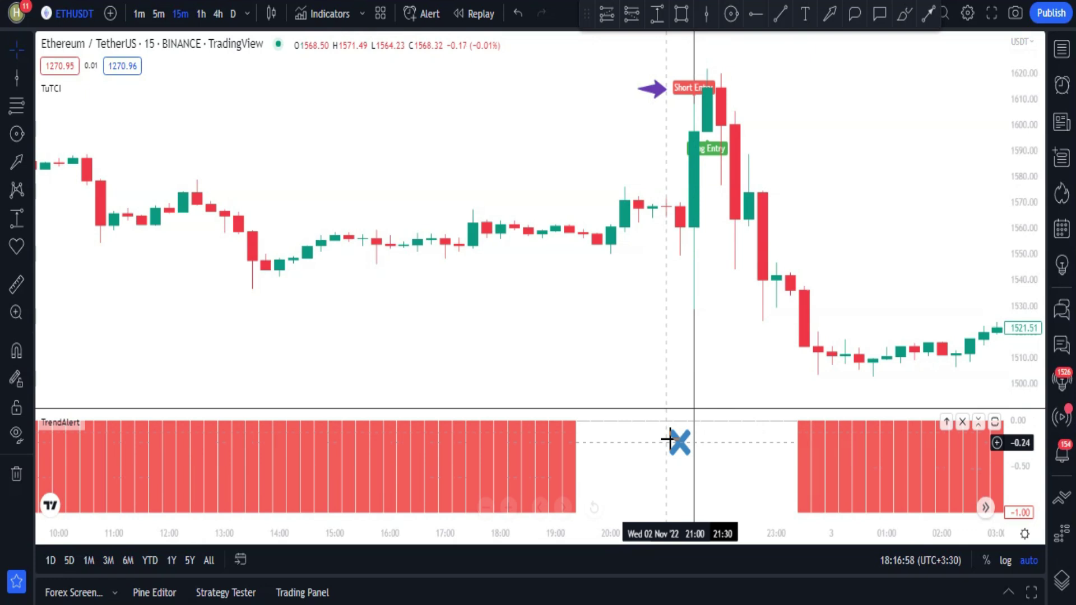
left_click(28, 247)
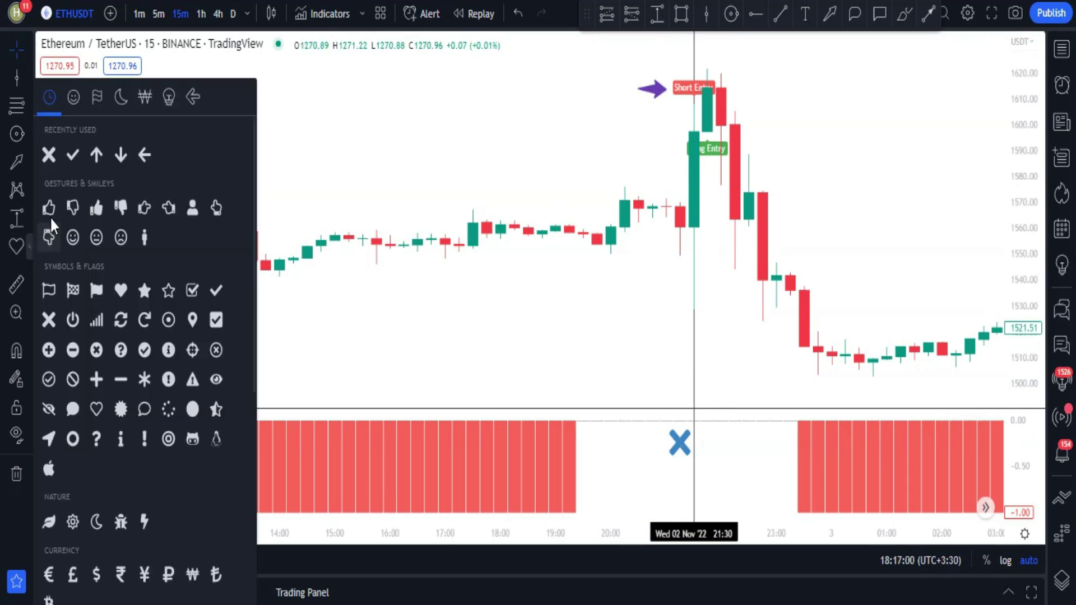
left_click(56, 154)
left_click(681, 70)
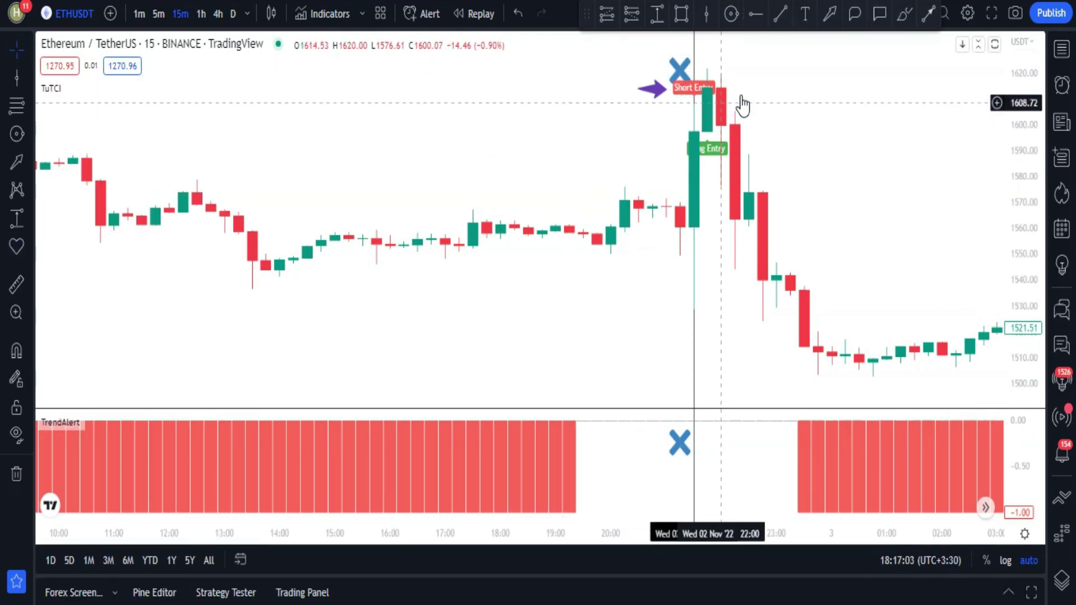
- Mark the 2 Nov '22 21:45 Long Entry with a vertical line, an arrow and cross marks at the label and in the TrendAlert pane
left_click(711, 166)
left_click(707, 167)
left_click(28, 248)
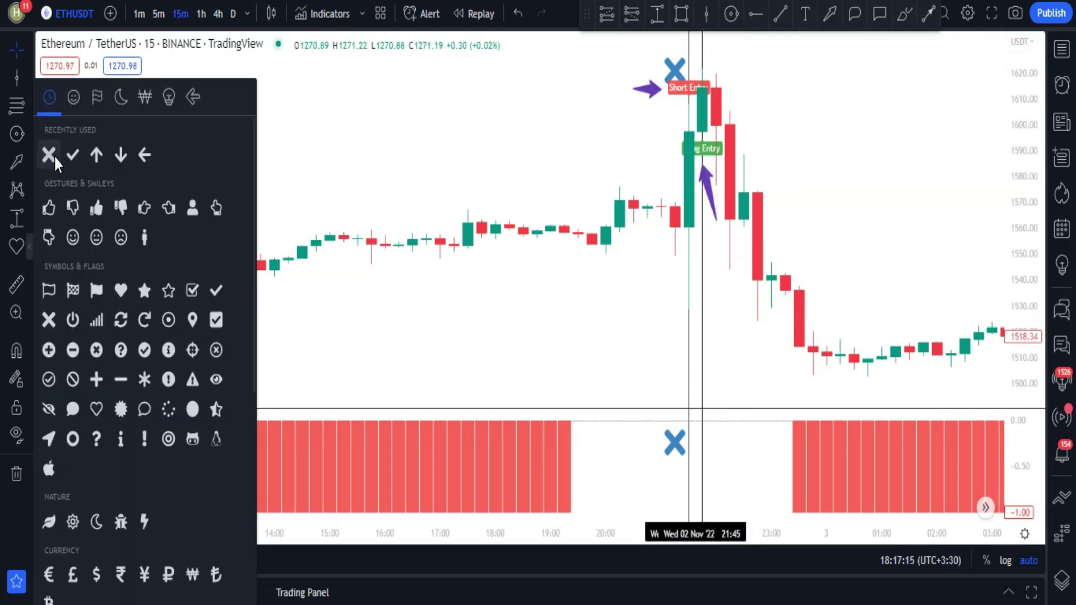
left_click(48, 149)
left_click(716, 441)
left_click(25, 256)
left_click(52, 155)
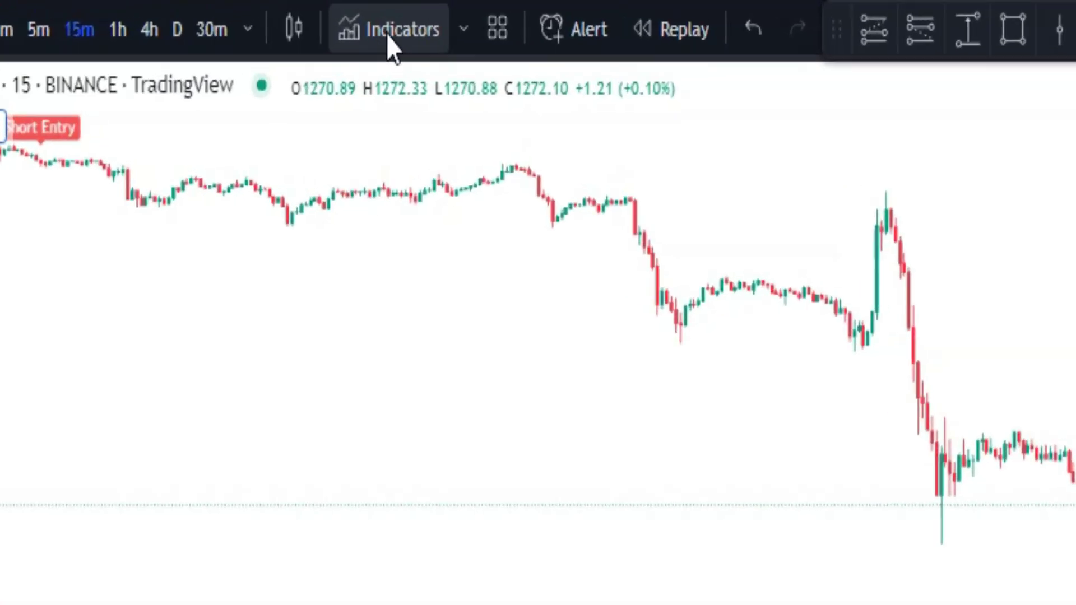
- Search the indicators for "cbg" and add the CBG Swing HighLow MA indicator by GoldBands to the chart
left_click(455, 73)
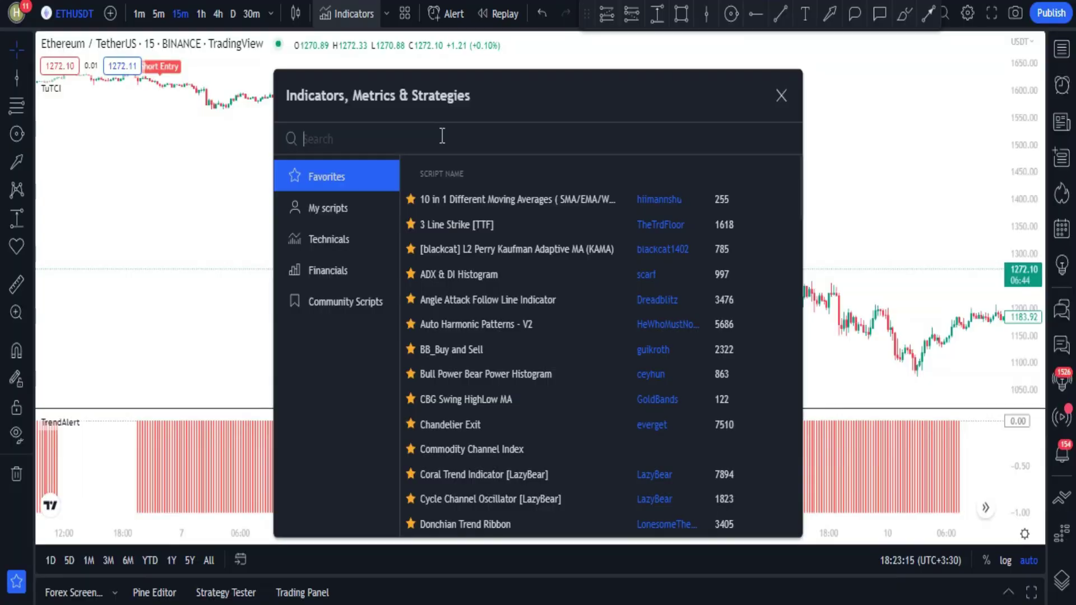
type("cbg")
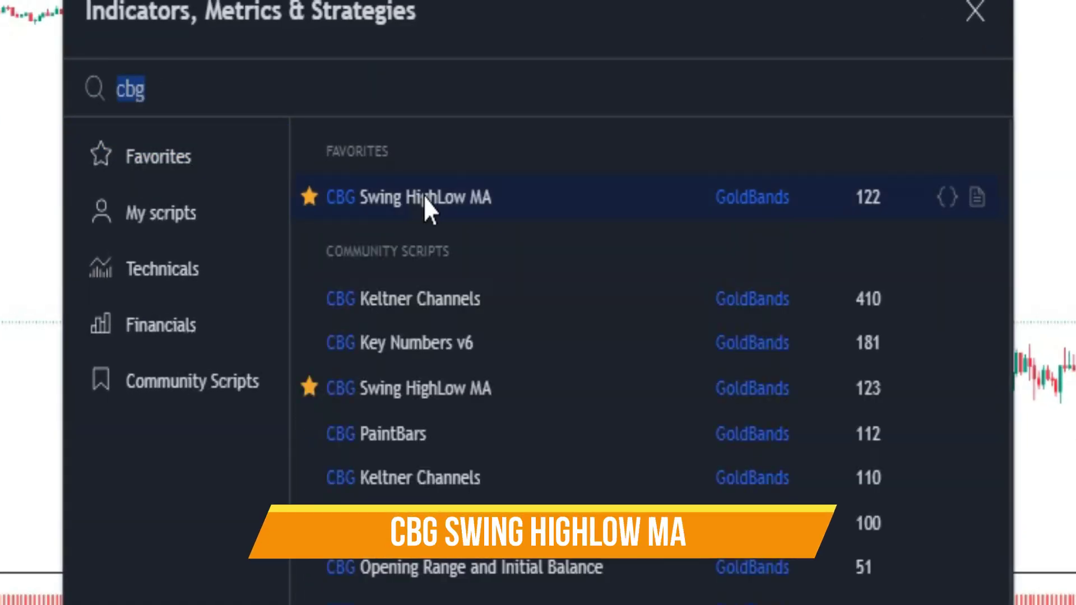
left_click(548, 211)
key("Escape")
scroll(853, 117, "down", 5)
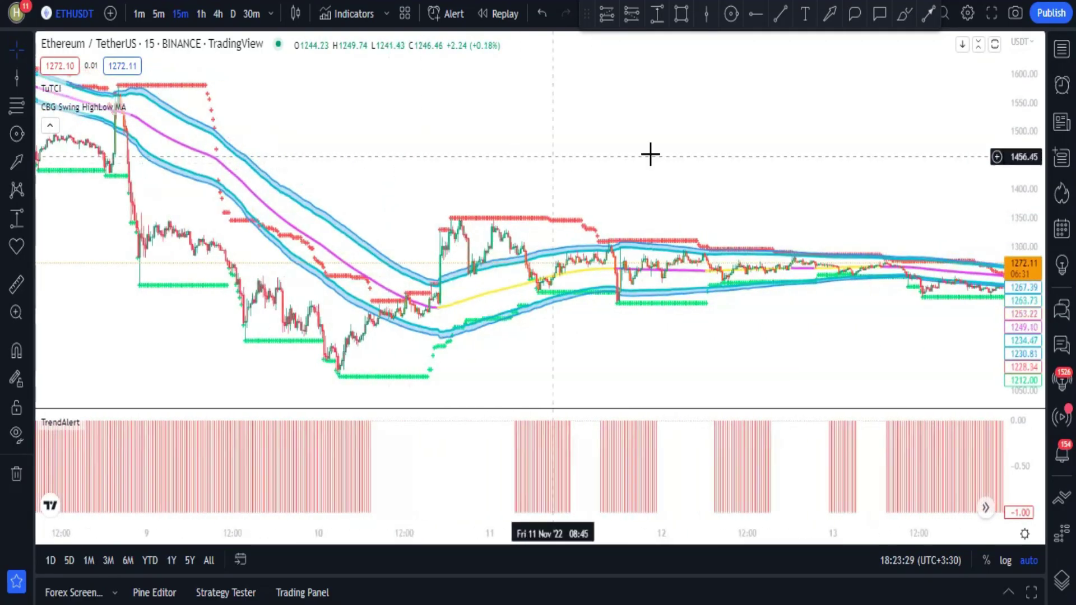
scroll(630, 176, "right", 15)
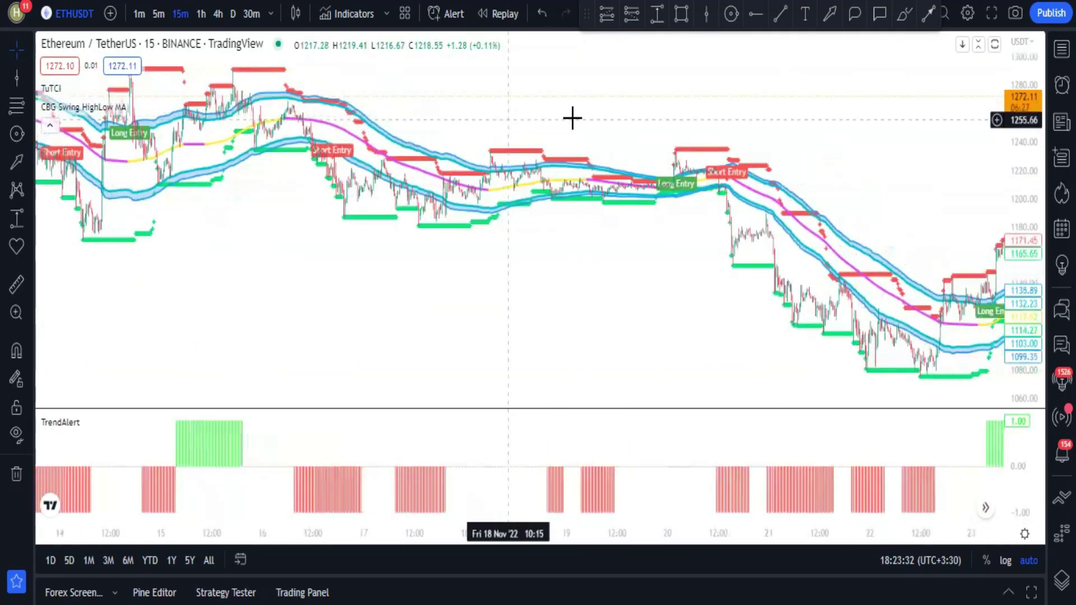
scroll(545, 148, "right", 15)
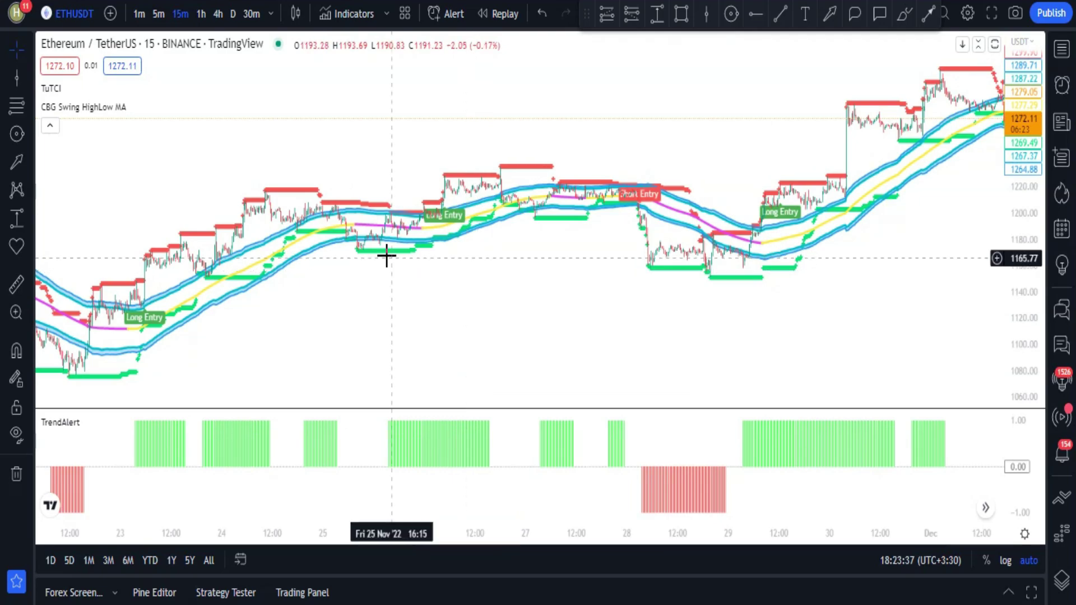
- Set the CBG Swing HighLow MA inputs to BarsBack 150, Linear Regression moving average, MA Length 200 and BB Length 100
mouse_move(137, 107)
left_click(323, 229)
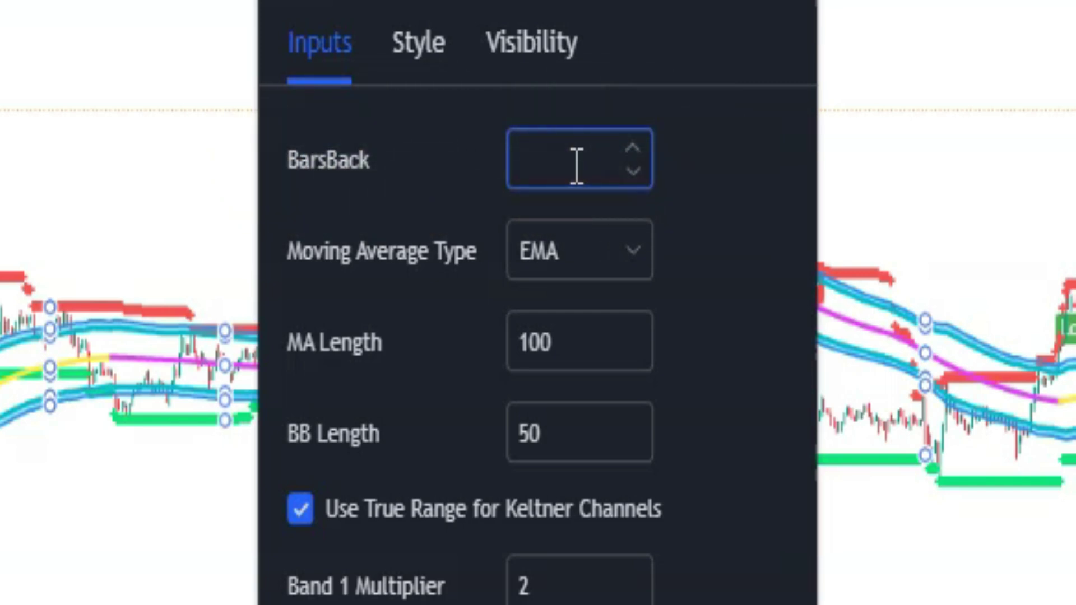
left_click(578, 255)
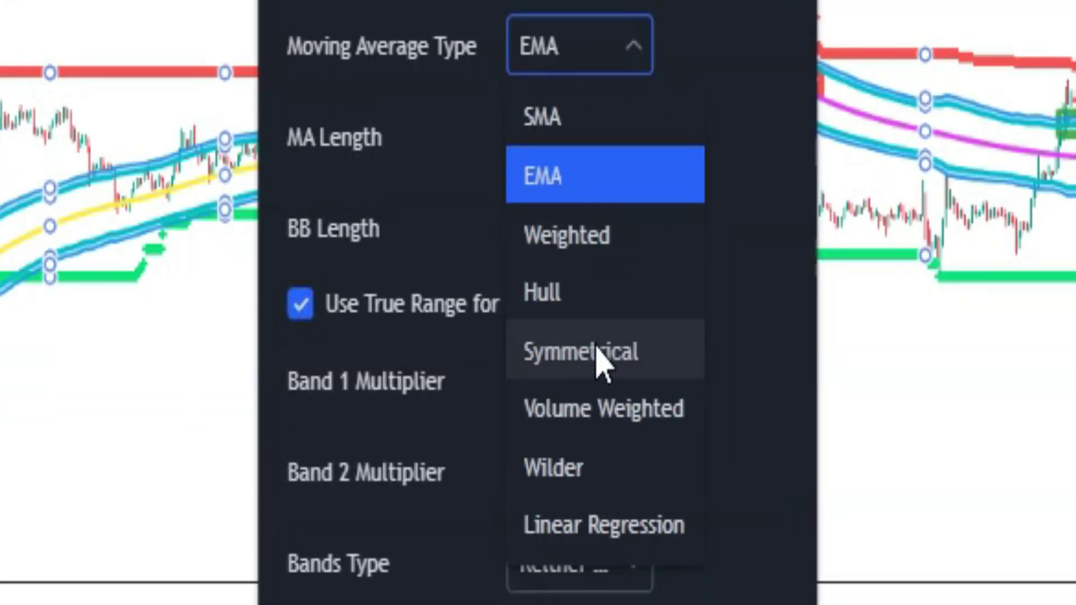
left_click(566, 532)
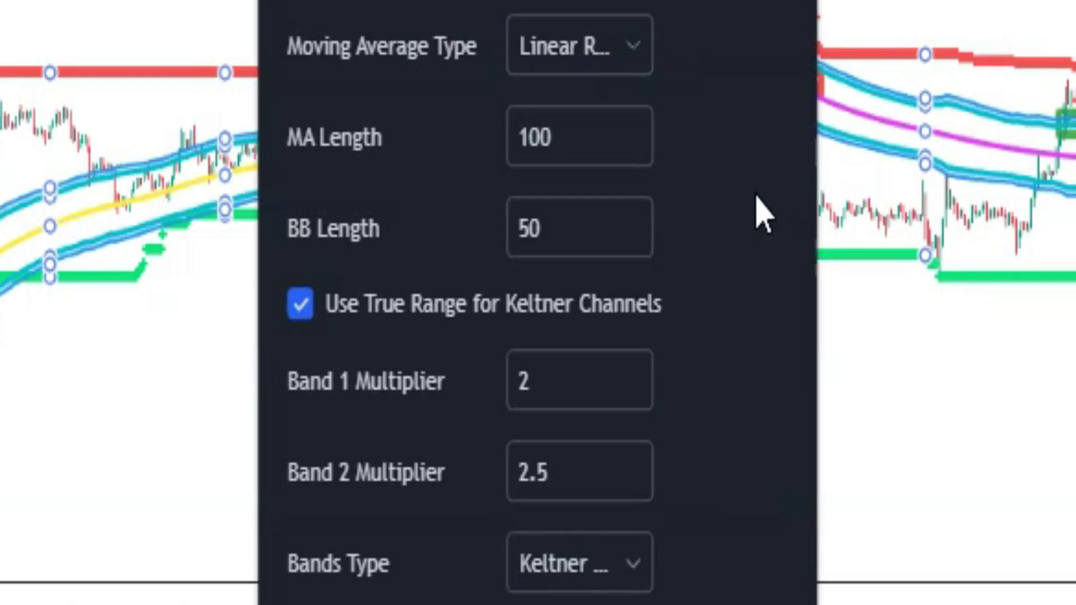
key("BackSpace")
type("200")
key("BackSpace")
key("BackSpace")
type("100")
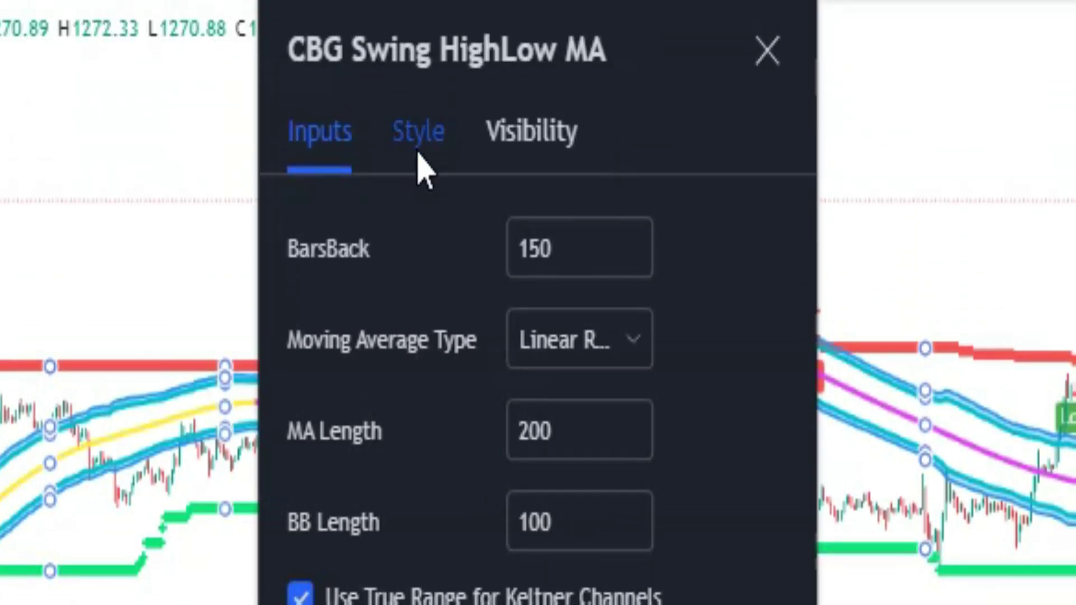
- Hide the High Bar and Low Bar plots of CBG Swing HighLow MA and set the moving average's Color 1 to red
left_click(419, 157)
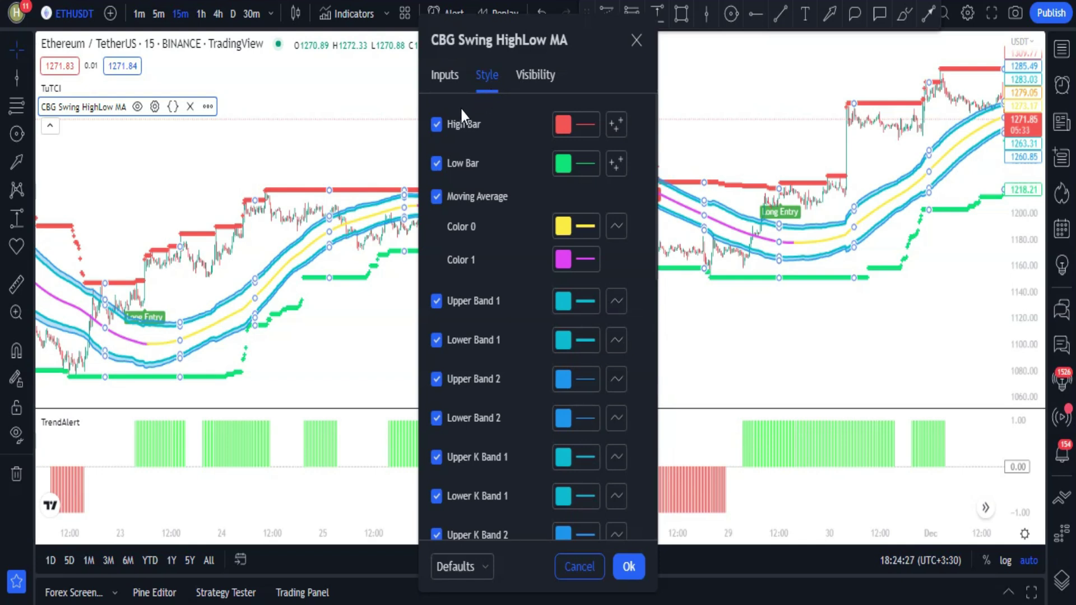
left_click(439, 124)
left_click(436, 164)
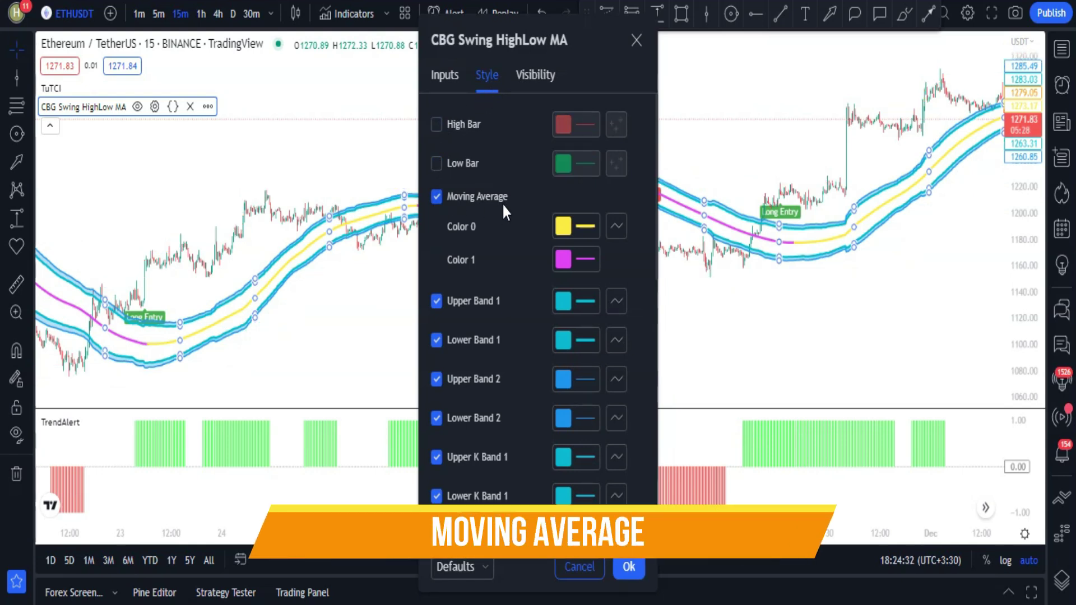
left_click(563, 259)
left_click(579, 495)
left_click(634, 203)
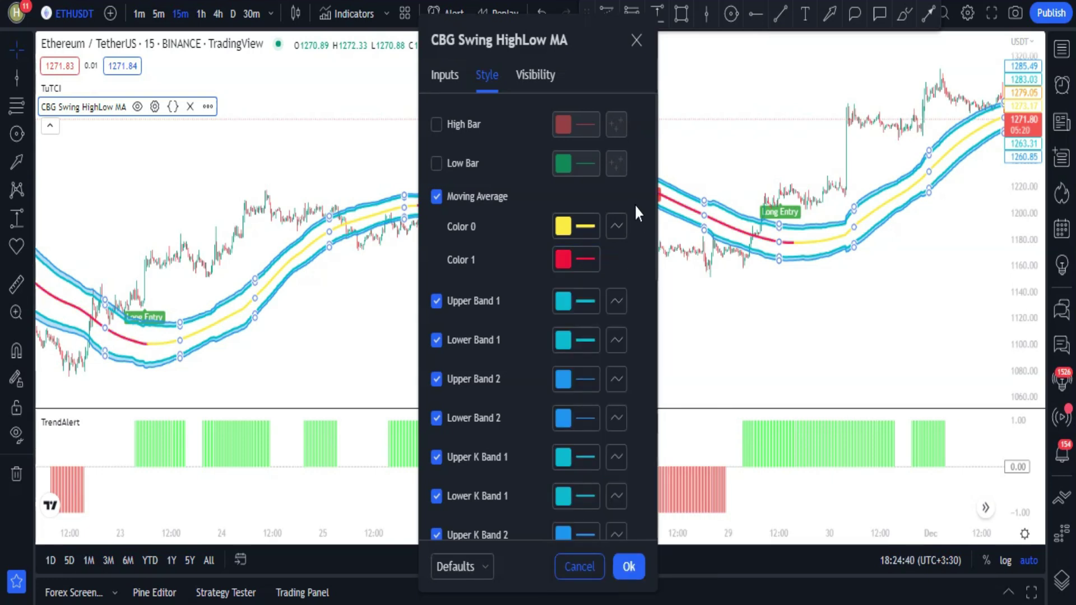
- Hide all upper and lower bands of the CBG indicator, including Bands 1 and 2 and K Bands 1 and 2
left_click(436, 340)
scroll(436, 288, "down", 2)
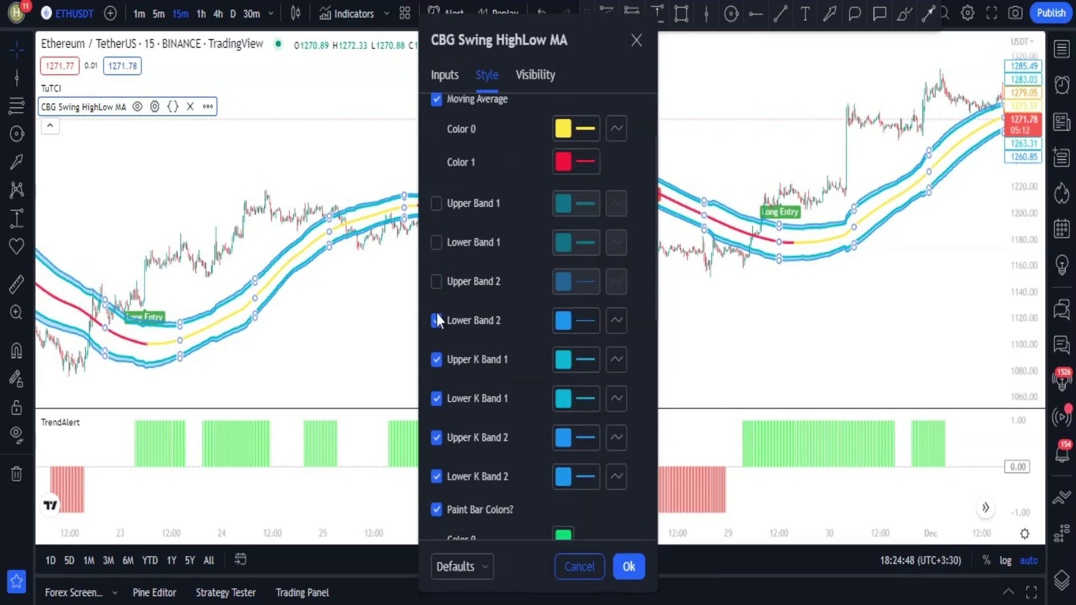
left_click(436, 320)
left_click(436, 360)
scroll(436, 336, "down", 2)
left_click(436, 301)
left_click(436, 340)
left_click(436, 379)
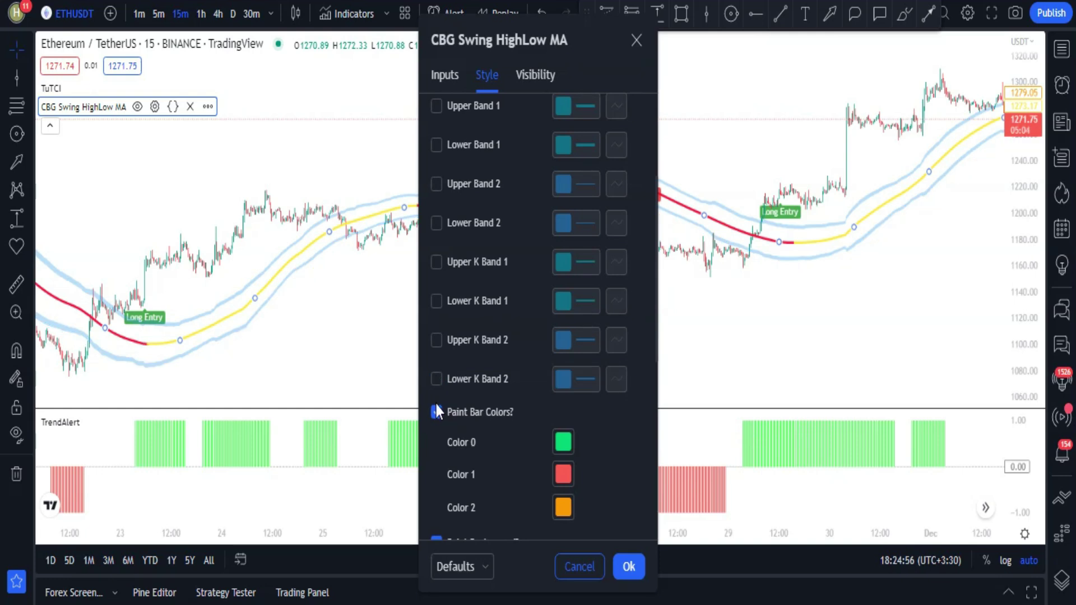
- Turn off Paint Bar Colors and the remaining background and fill options in the CBG indicator's style
left_click(436, 412)
scroll(438, 337, "down", 6)
left_click(436, 250)
scroll(440, 264, "down", 3)
left_click(436, 262)
left_click(436, 301)
left_click(436, 341)
left_click(437, 380)
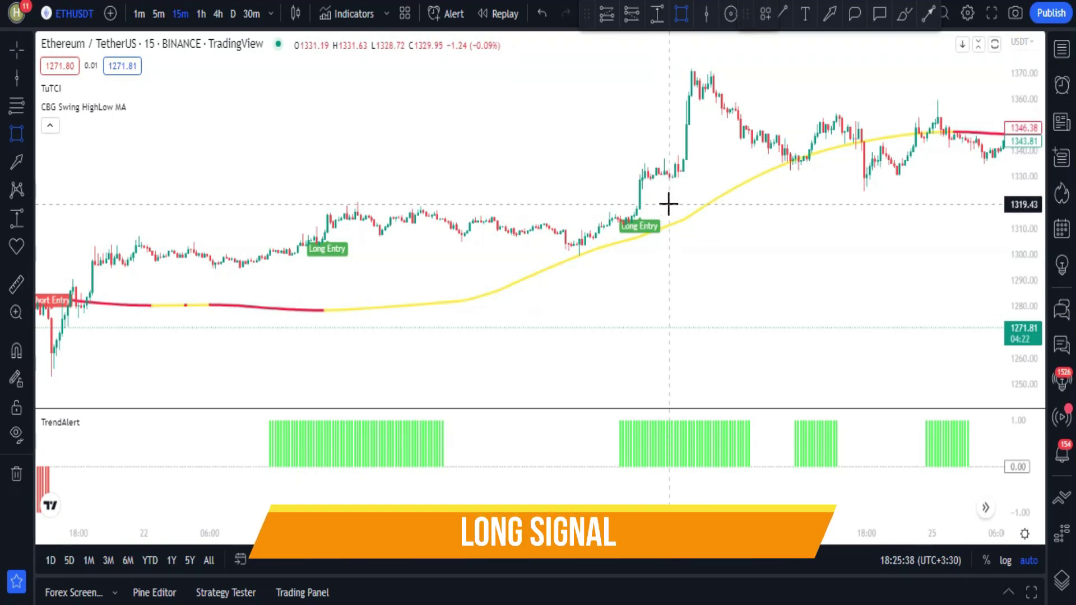
- Frame the 23 Oct '22 Long Entry label with a rectangle and place a vertical line at the 21:15 candle
left_click_drag(668, 204, 615, 246)
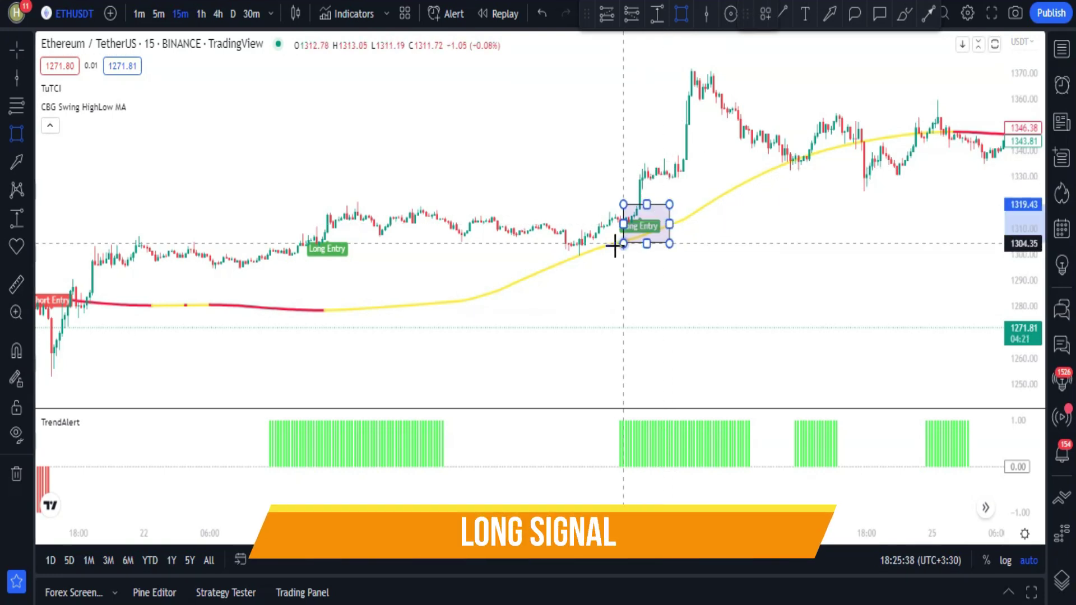
left_click(644, 294)
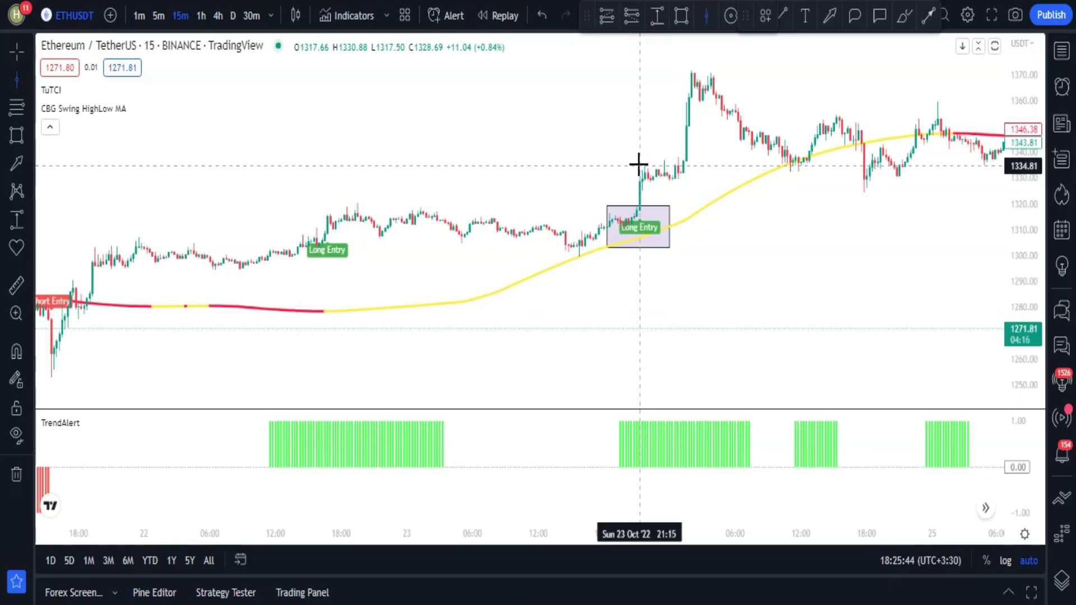
left_click(640, 164)
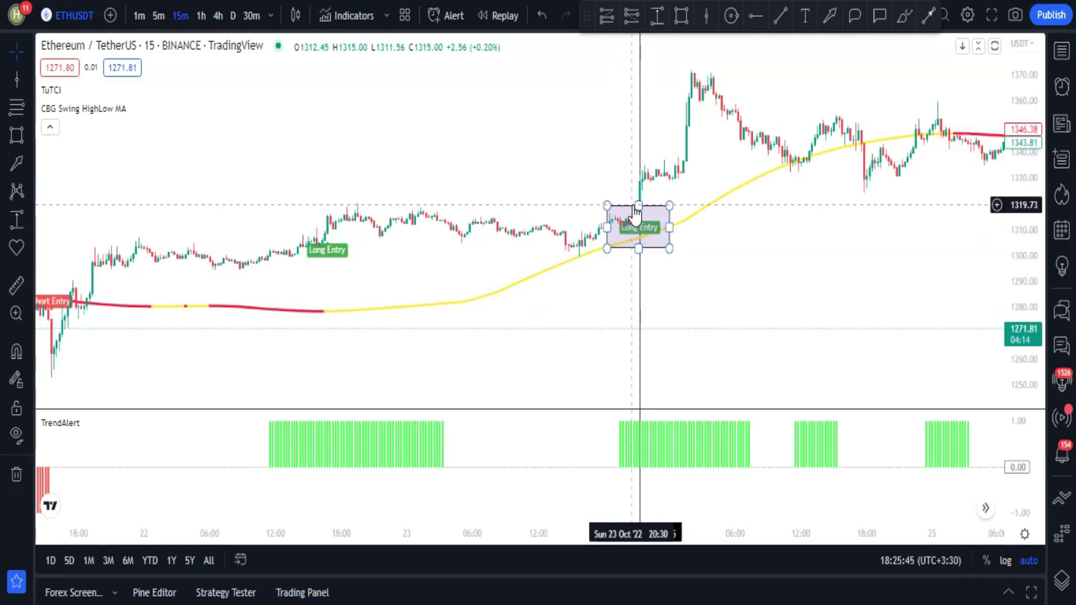
left_click(637, 258)
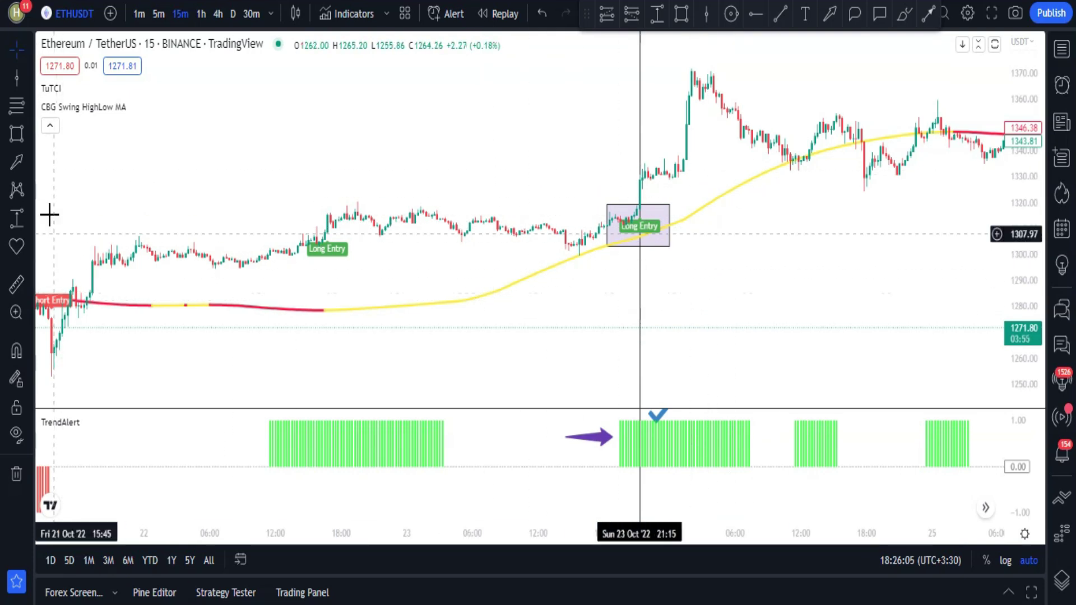
- Draw an arrow under the yellow CBG moving average at the framed Long Entry and add a check mark beside it
left_click(17, 162)
left_click_drag(598, 287, 708, 241)
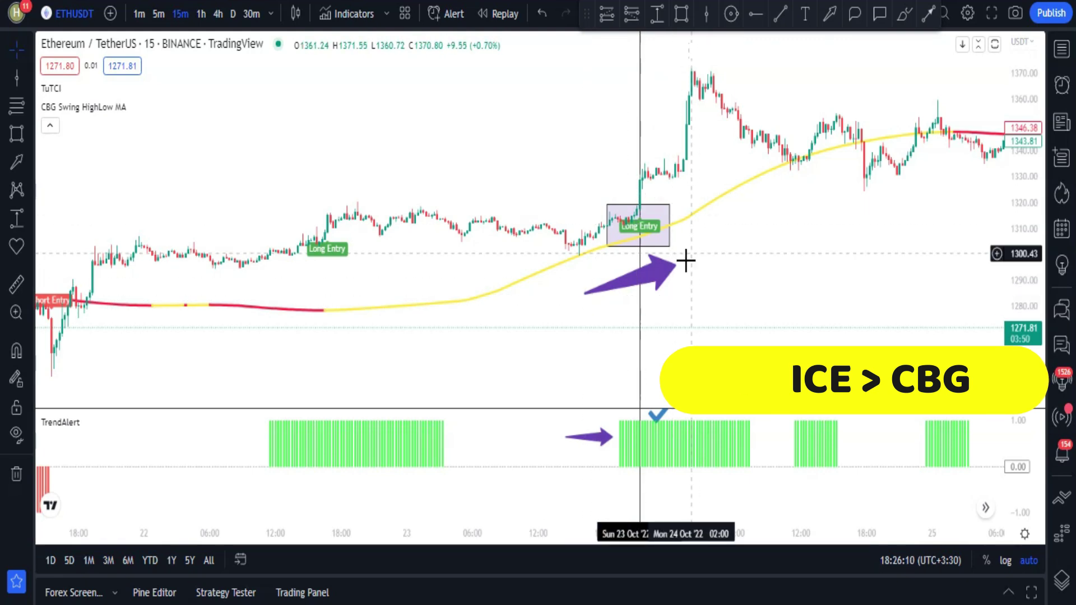
left_click(644, 265)
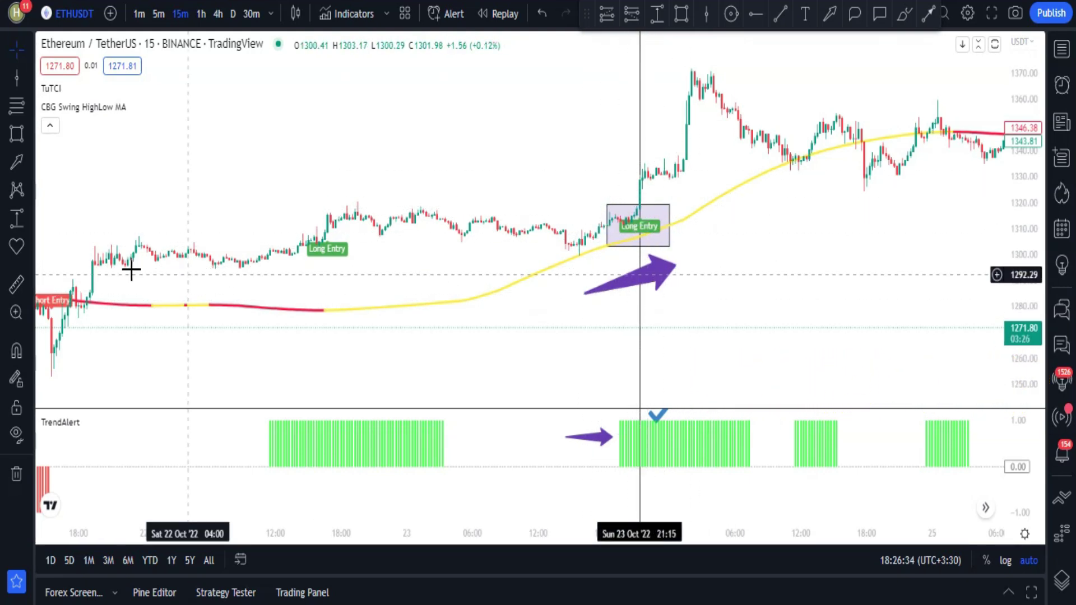
left_click(16, 247)
left_click(49, 154)
left_click(689, 227)
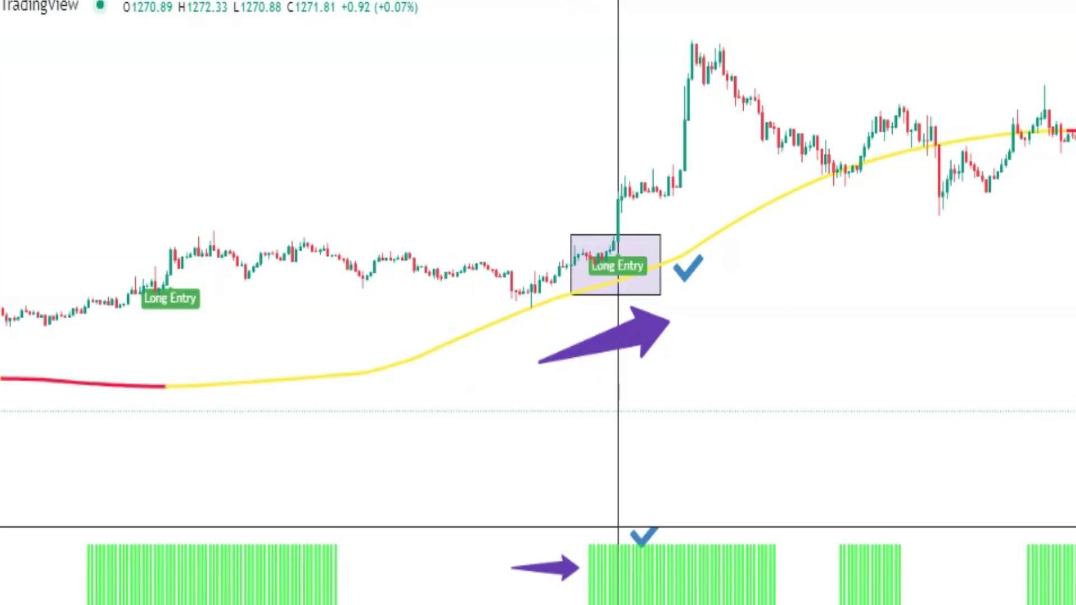
- Place a long position at the 21:15 entry with a 27.44 stop and a target at a risk/reward ratio of about 2
left_click(510, 294)
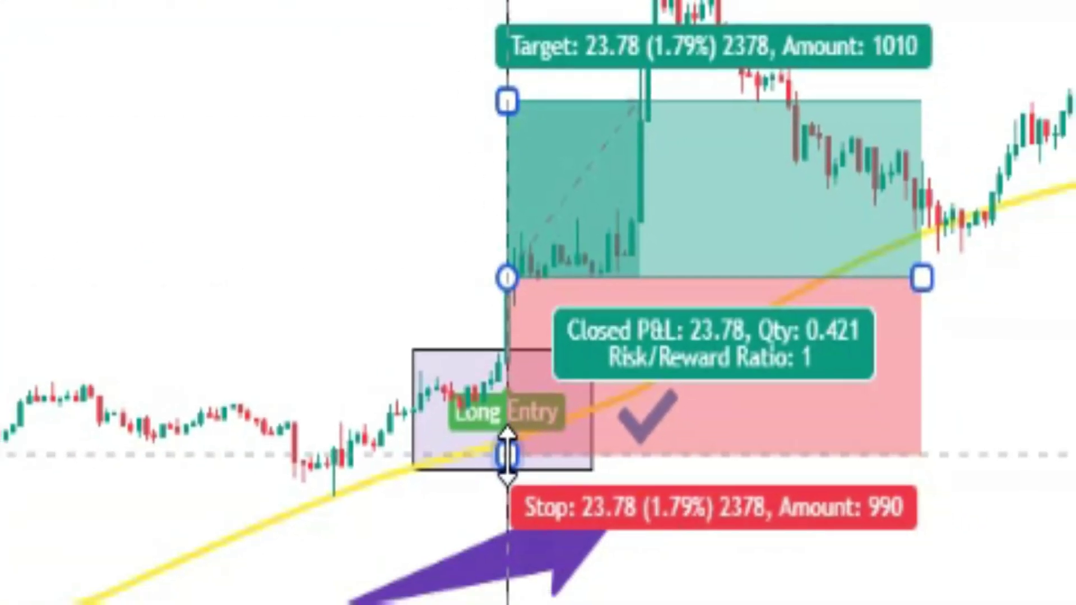
left_click_drag(505, 452, 444, 467)
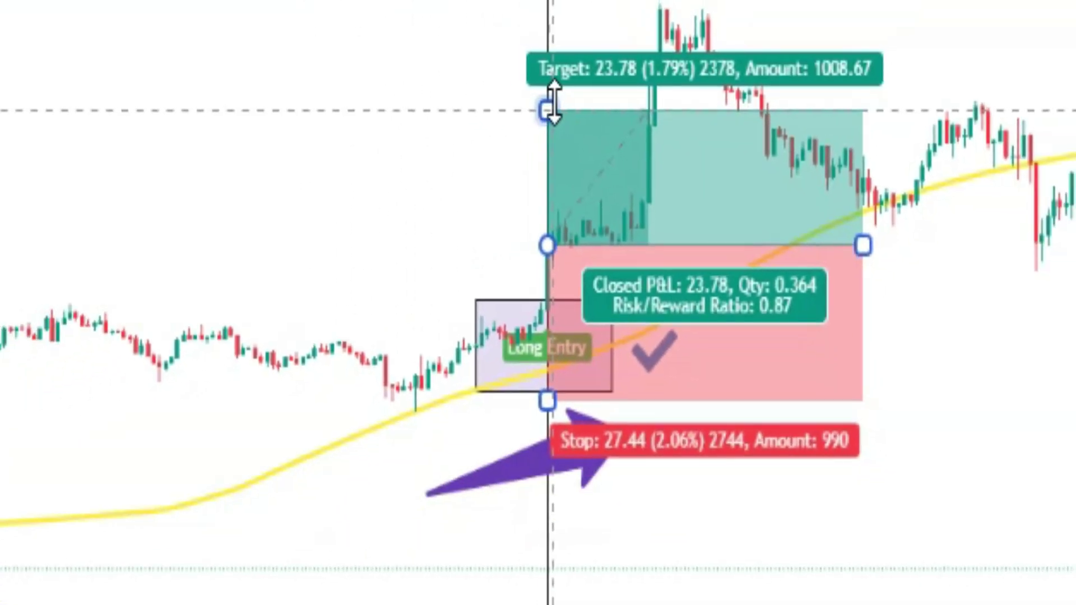
left_click_drag(553, 102, 550, 92)
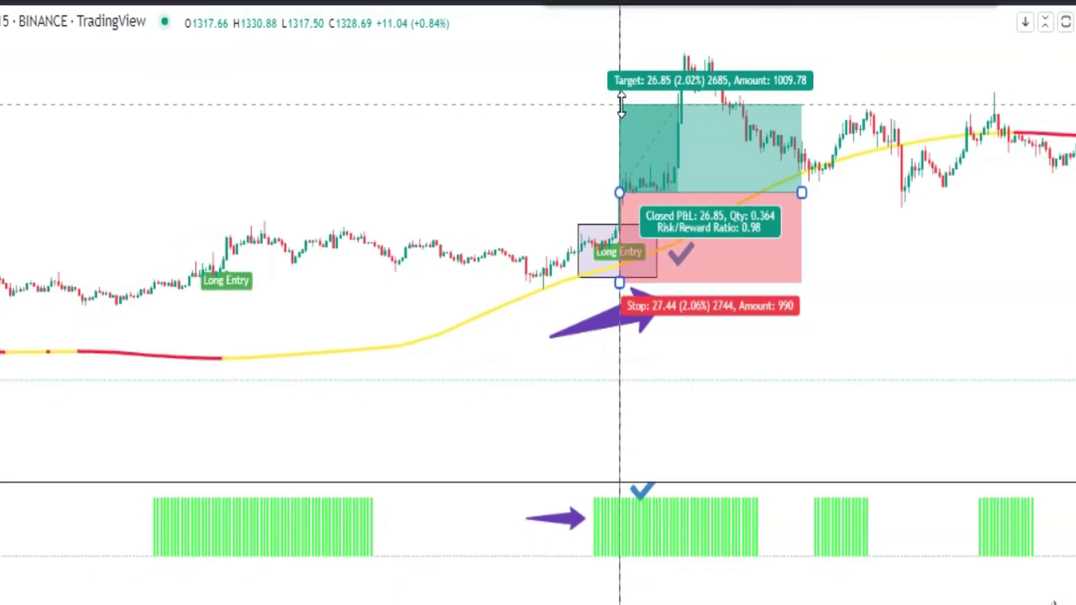
left_click_drag(621, 103, 625, 89)
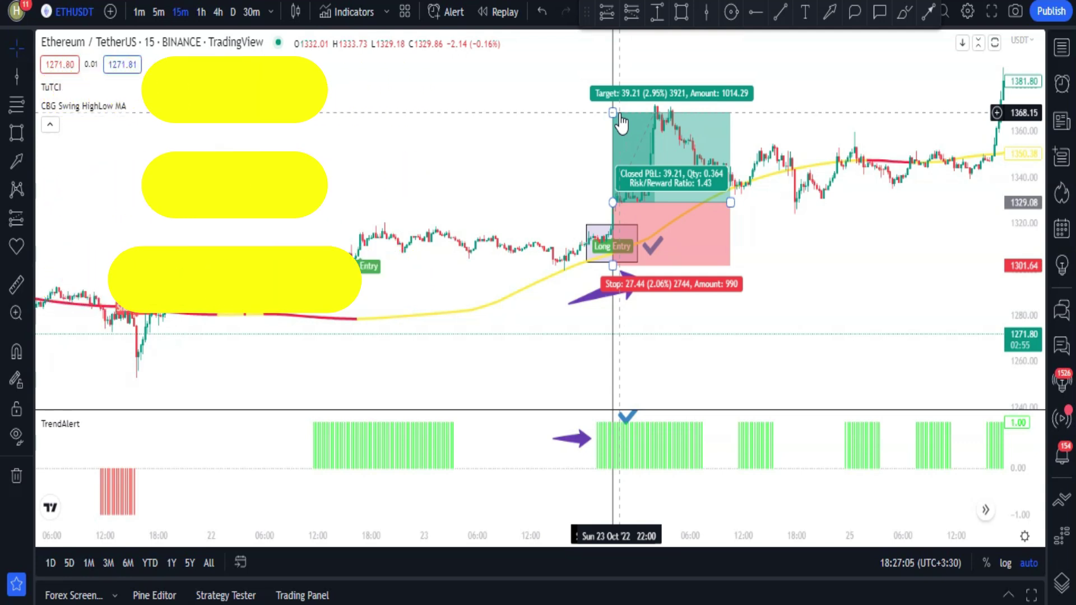
left_click_drag(613, 113, 616, 71)
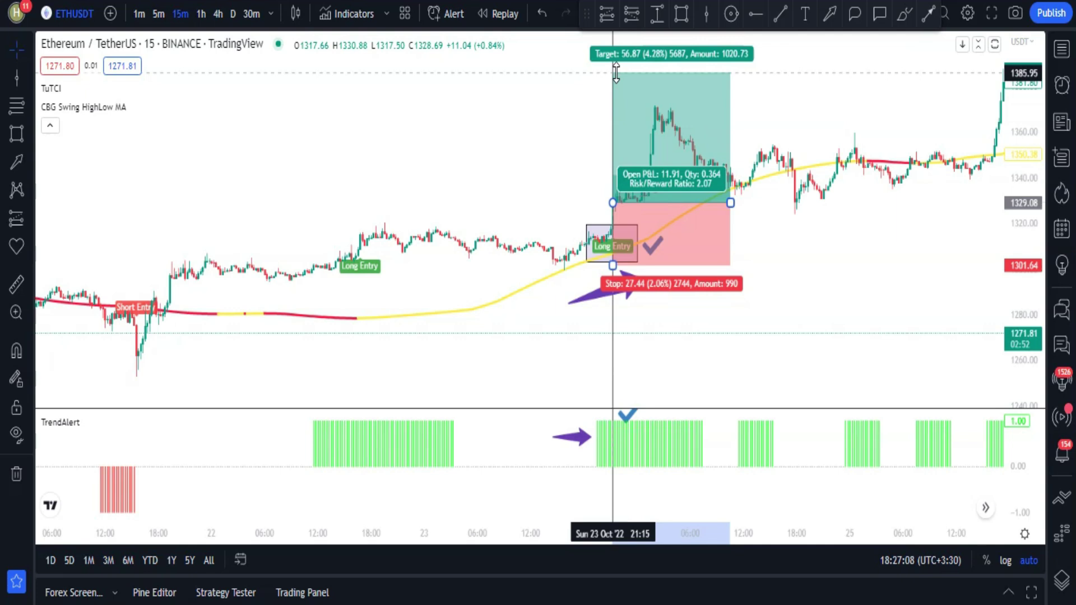
- Extend the long position to 25 Oct '22 17:15 and mark that candle with a vertical line and a TrendAlert arrow
left_click_drag(730, 202, 451, 316)
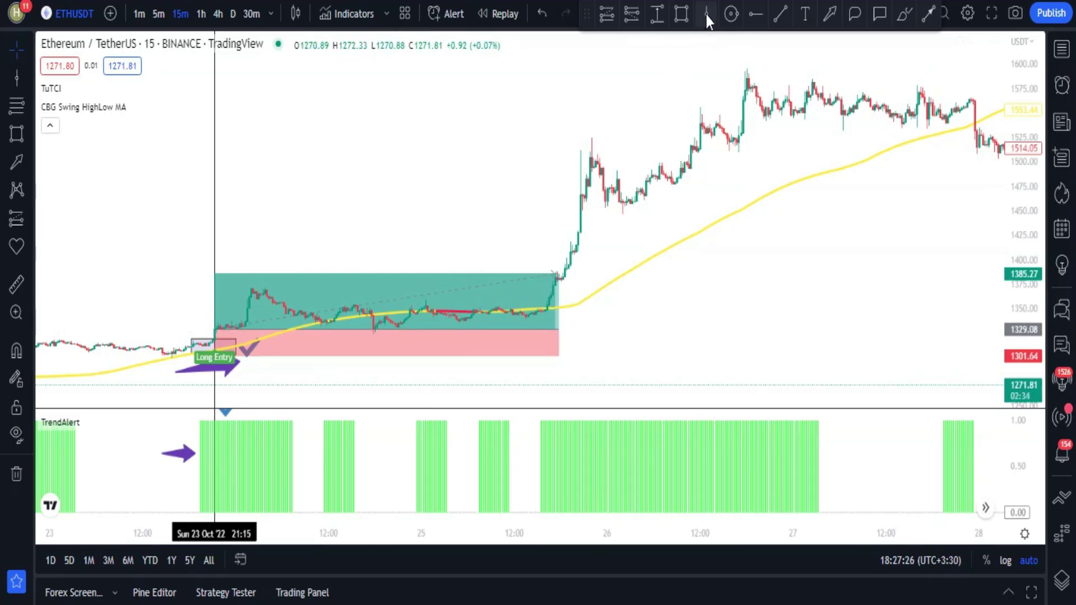
left_click(707, 14)
left_click(558, 225)
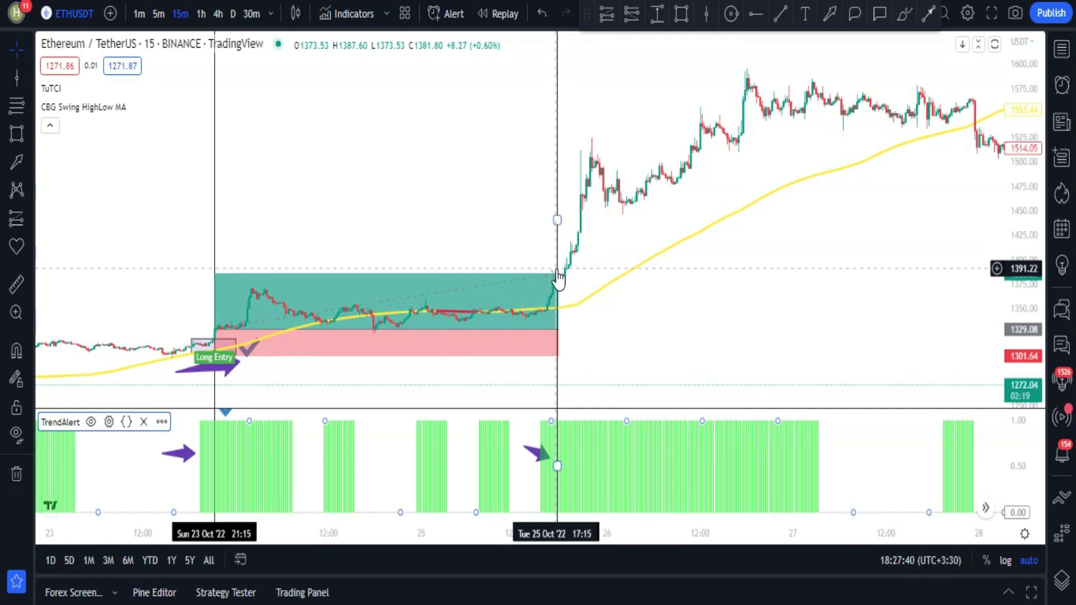
- Raise the long target to a risk/reward ratio of about 4 and mark 25 Oct '22 20:30 with a vertical line and TrendAlert arrow
left_click_drag(214, 273, 190, 195)
left_click_drag(621, 337, 650, 337)
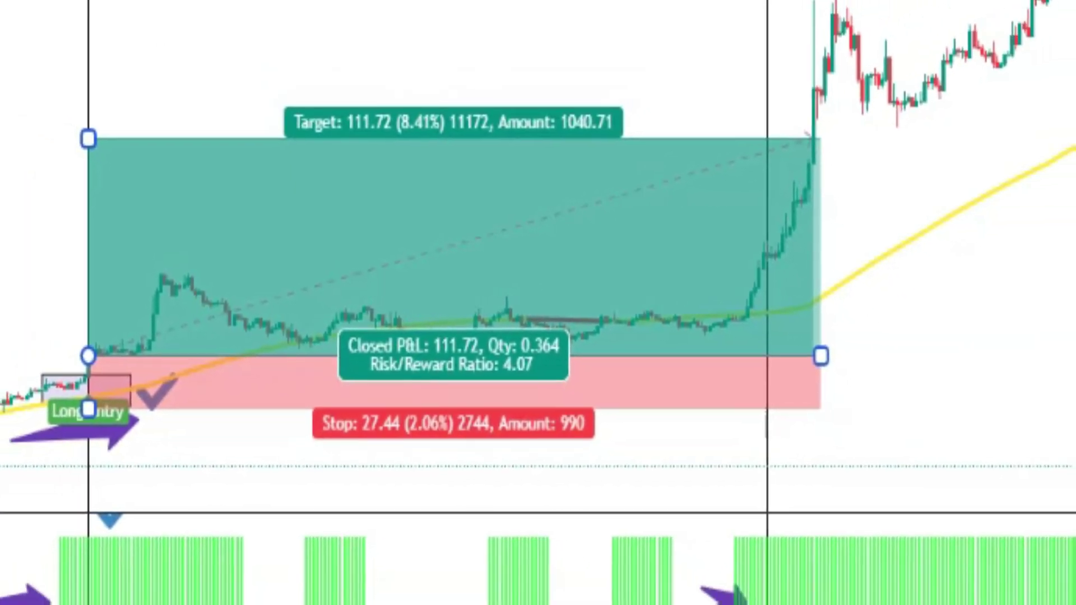
left_click(819, 1)
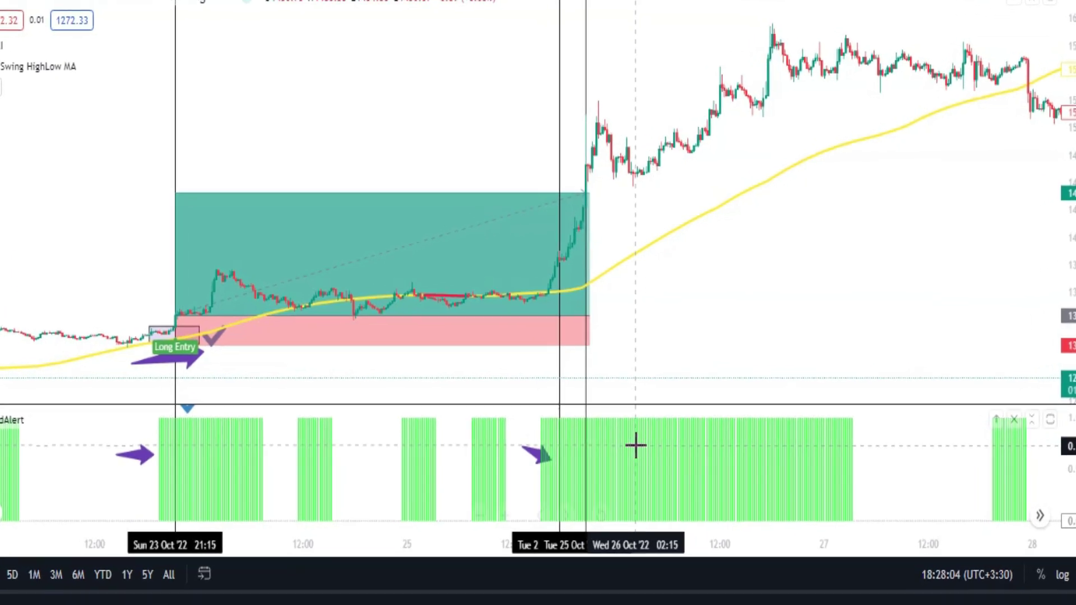
left_click_drag(636, 446, 592, 471)
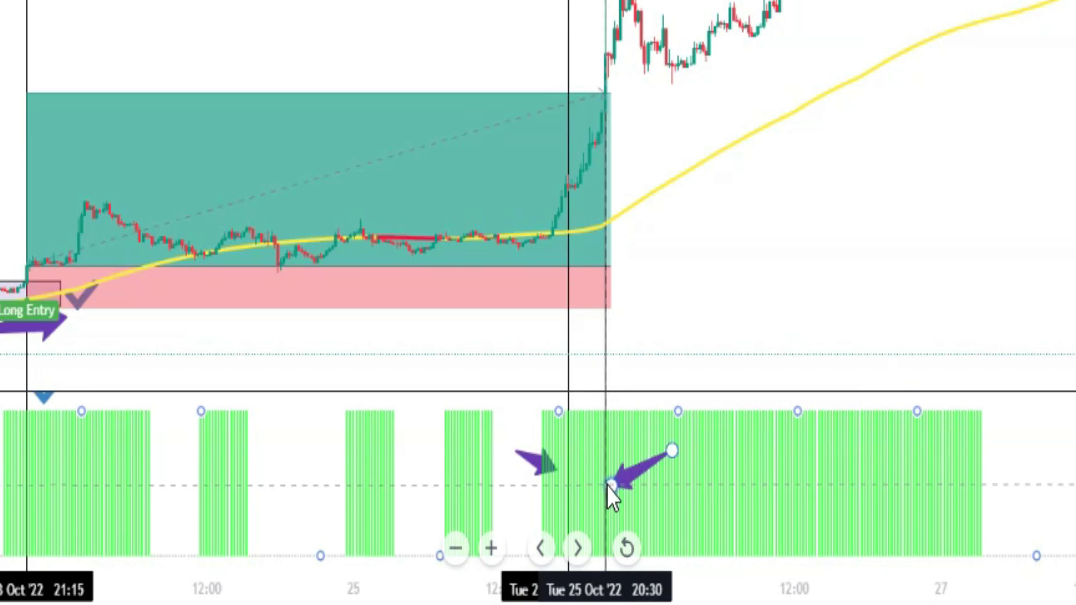
- Raise the long position's target to 166.10, a risk/reward ratio of 6.05, and extend the position further along the chart
left_click(33, 101)
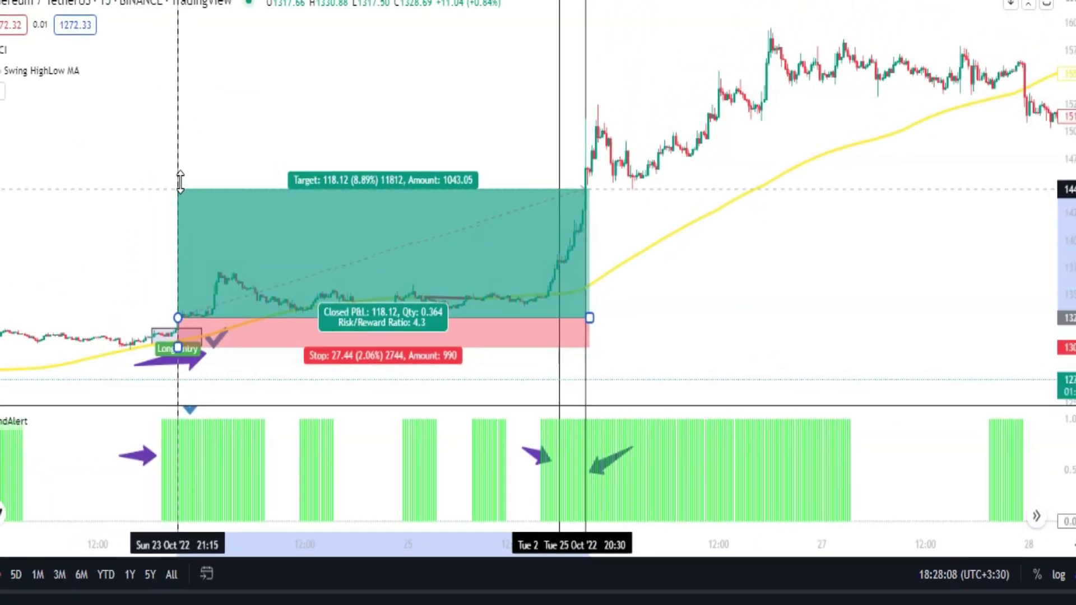
left_click_drag(180, 180, 181, 134)
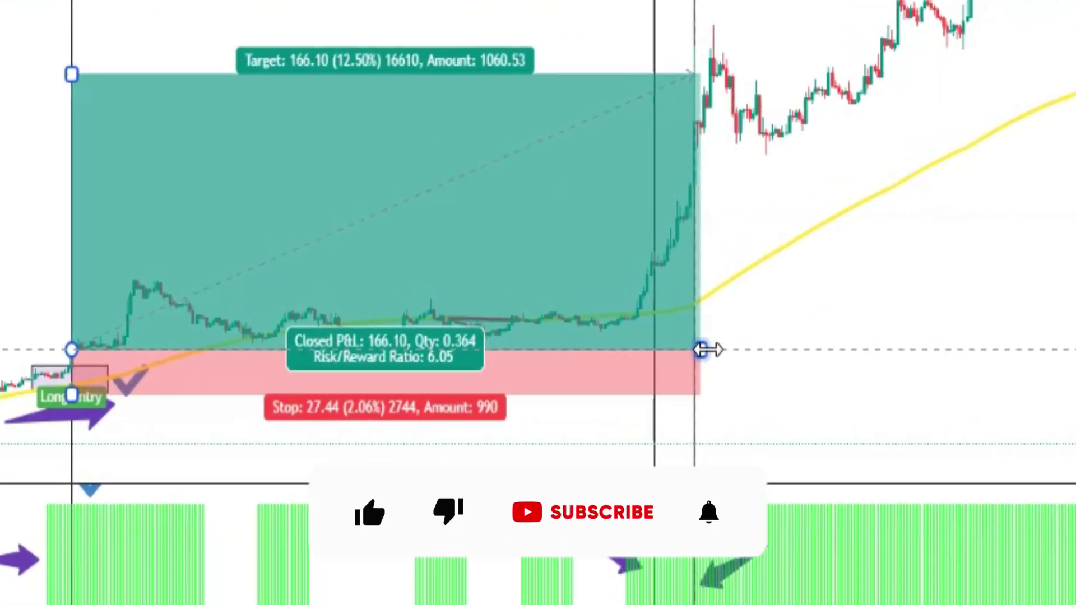
left_click_drag(707, 350, 752, 354)
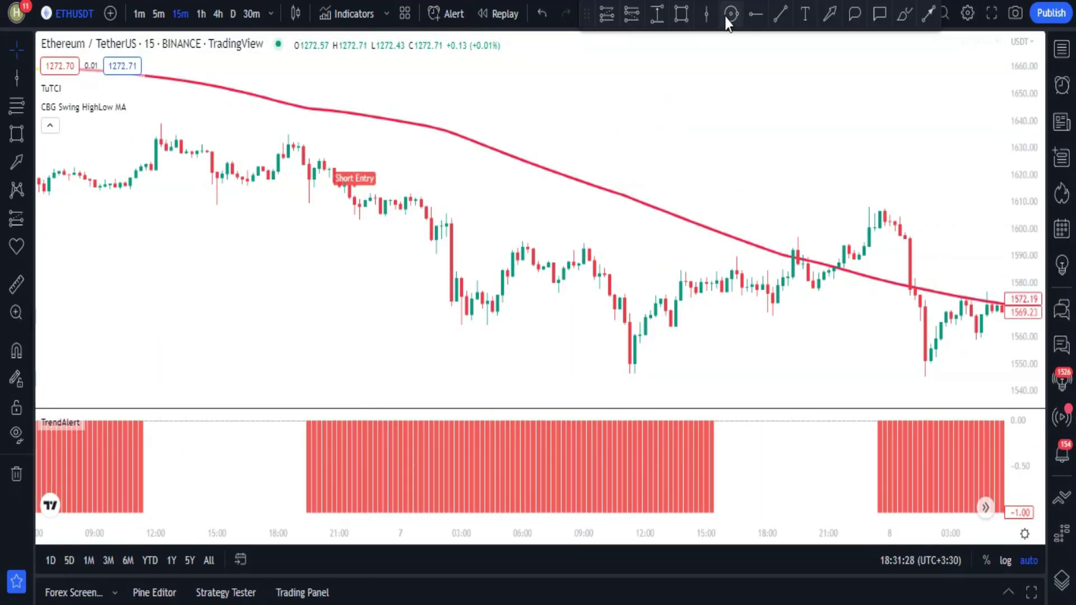
- Mark the 6 Nov '22 21:45 Short Entry with a rectangle and vertical line, plus an arrow and check mark in the TrendAlert pane
left_click(681, 11)
left_click_drag(395, 149, 323, 199)
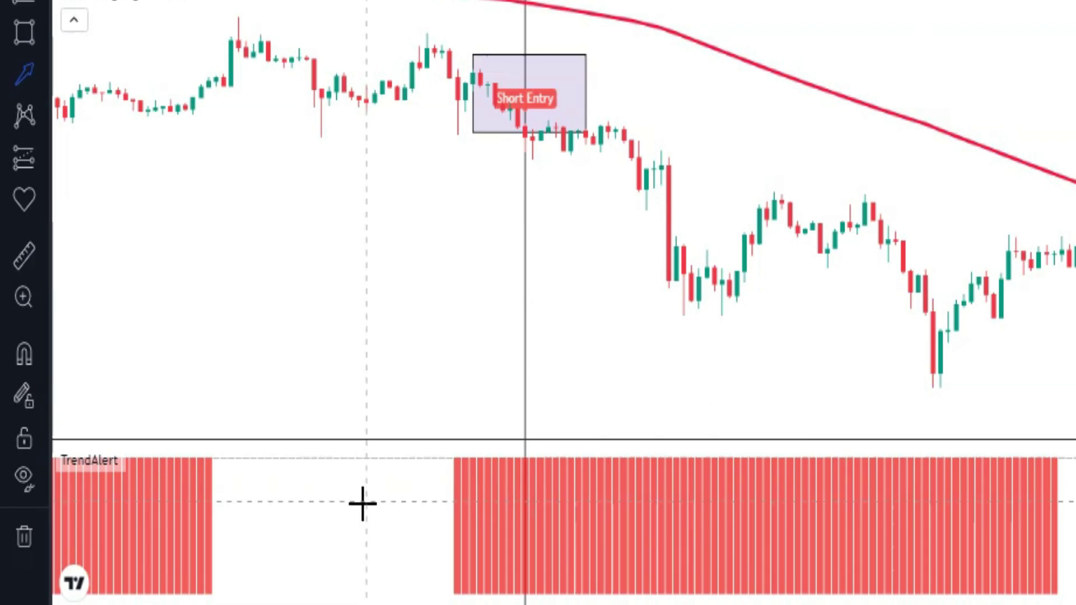
left_click(22, 199)
left_click(323, 260)
left_click(390, 553)
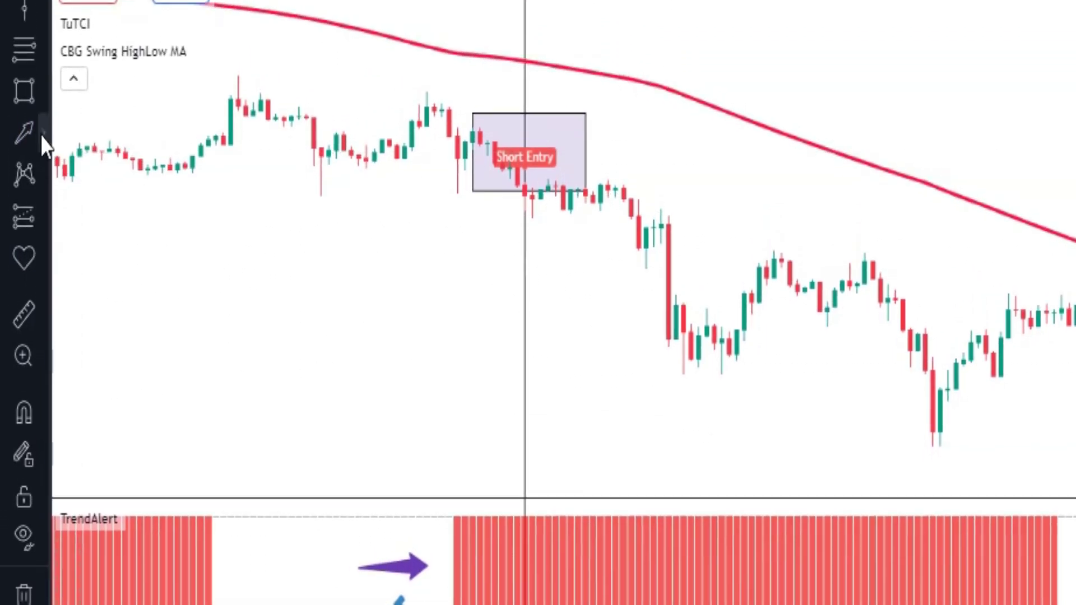
- Draw an arrow above the falling red CBG moving average near the Short Entry and add a check mark at its tip
left_click_drag(585, 20, 752, 72)
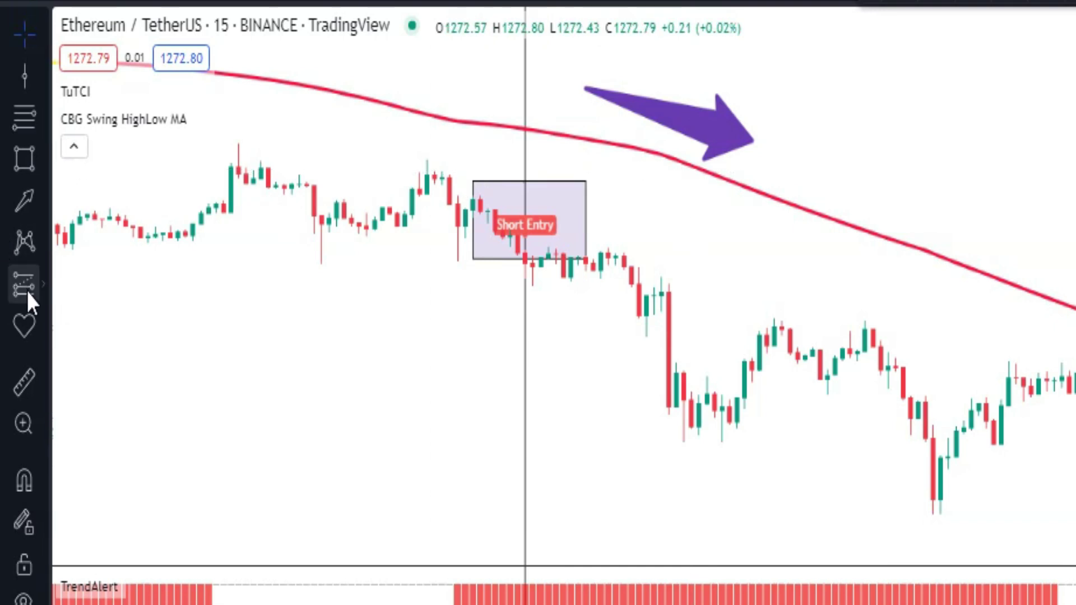
left_click(38, 325)
left_click(95, 174)
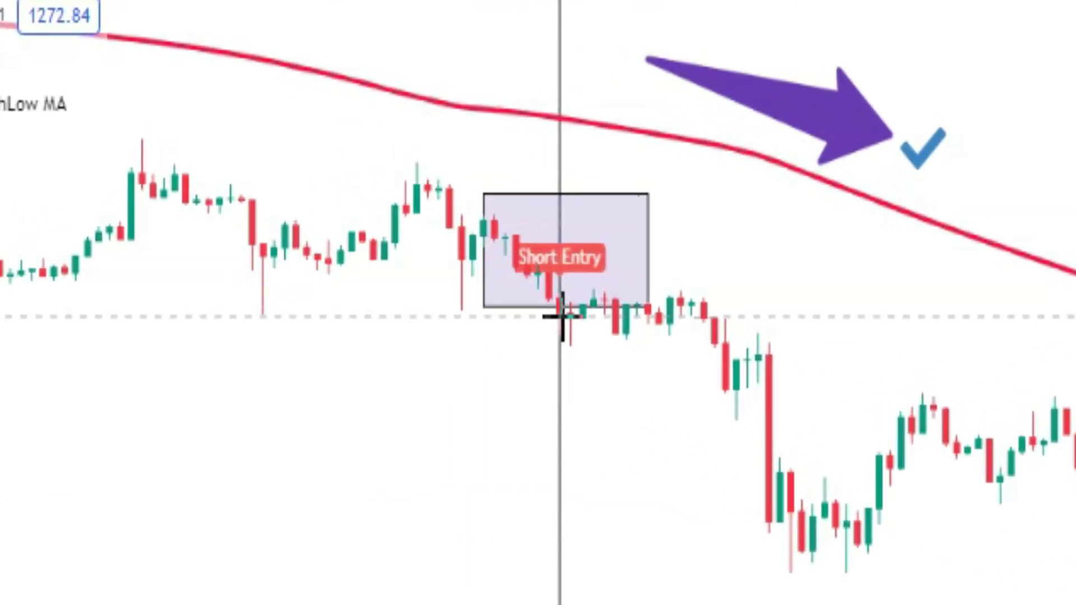
- Place a short position at the 21:45 entry with a 27.19 stop and a 55.25 target, a risk/reward ratio of 2.03
left_click(354, 205)
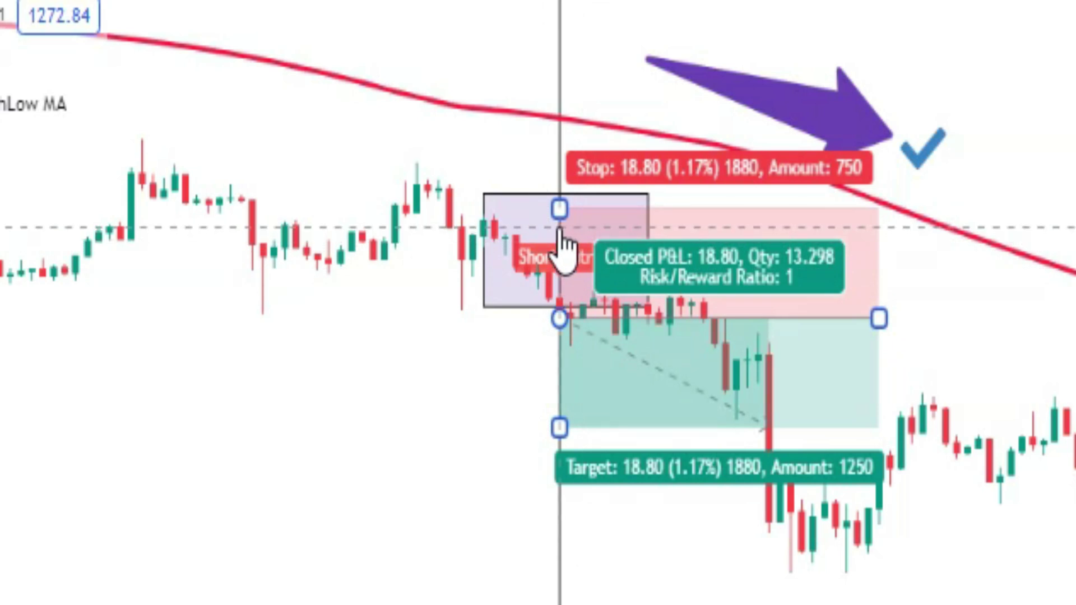
left_click_drag(558, 209, 516, 163)
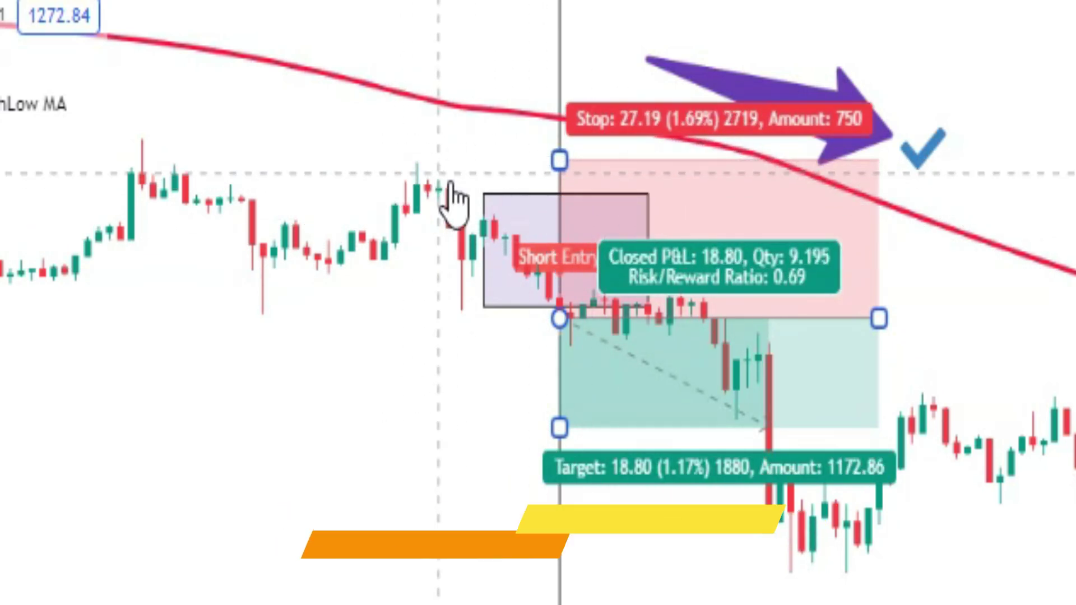
left_click_drag(559, 428, 568, 598)
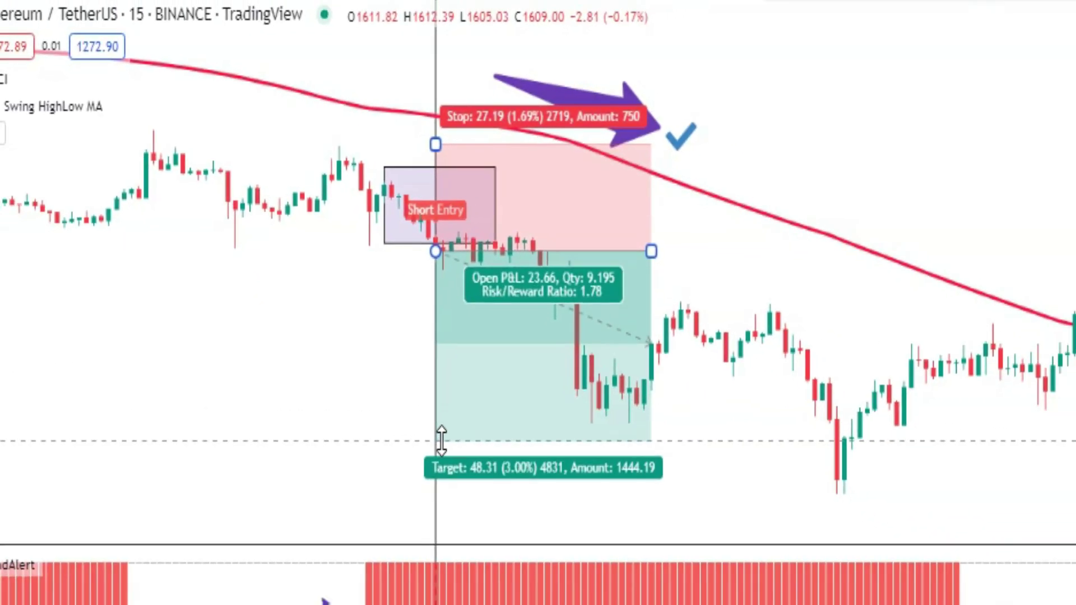
left_click_drag(441, 440, 436, 466)
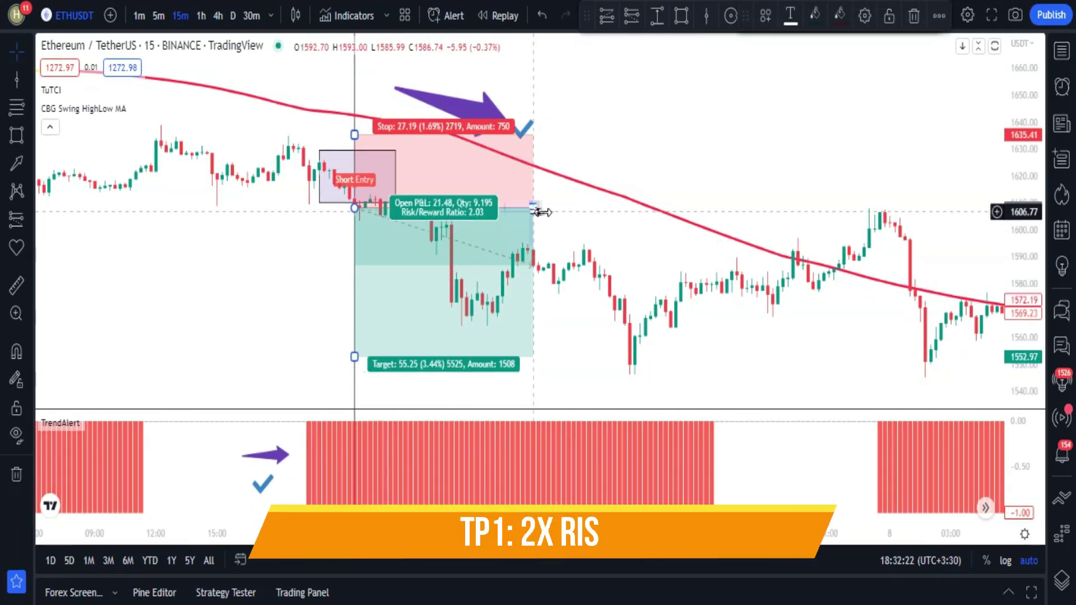
- Extend the short position to 7 Nov '22 11:15 and mark that candle with a vertical line and a TrendAlert arrow
left_click_drag(543, 212, 629, 207)
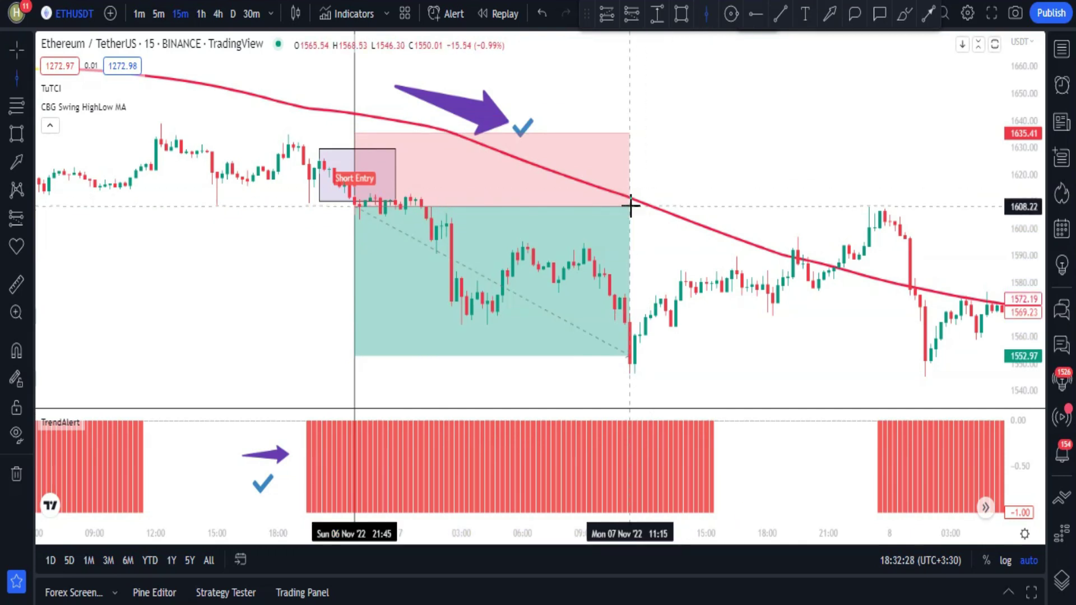
left_click(630, 207)
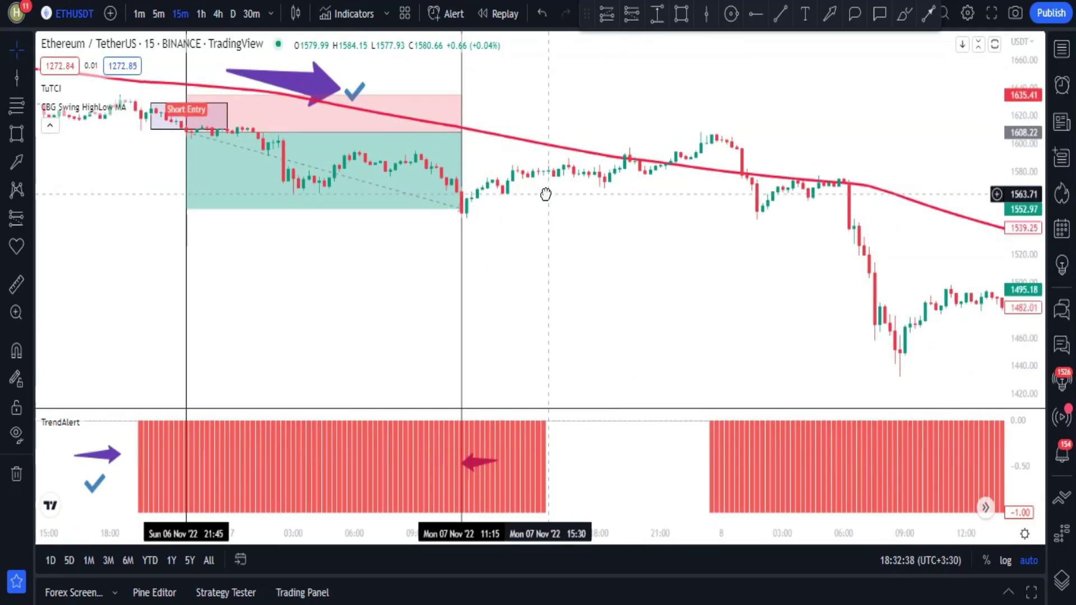
- Lower the short position's target to 1499.01 and mark 8 Nov '22 07:30 with a vertical line and a TrendAlert arrow
left_click_drag(186, 213, 188, 277)
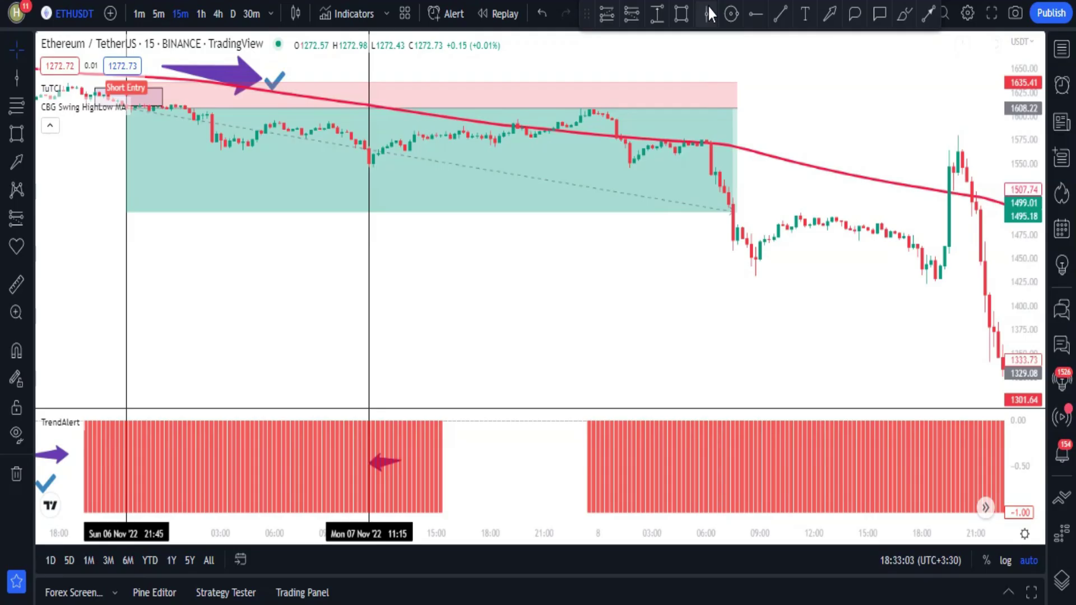
left_click(732, 257)
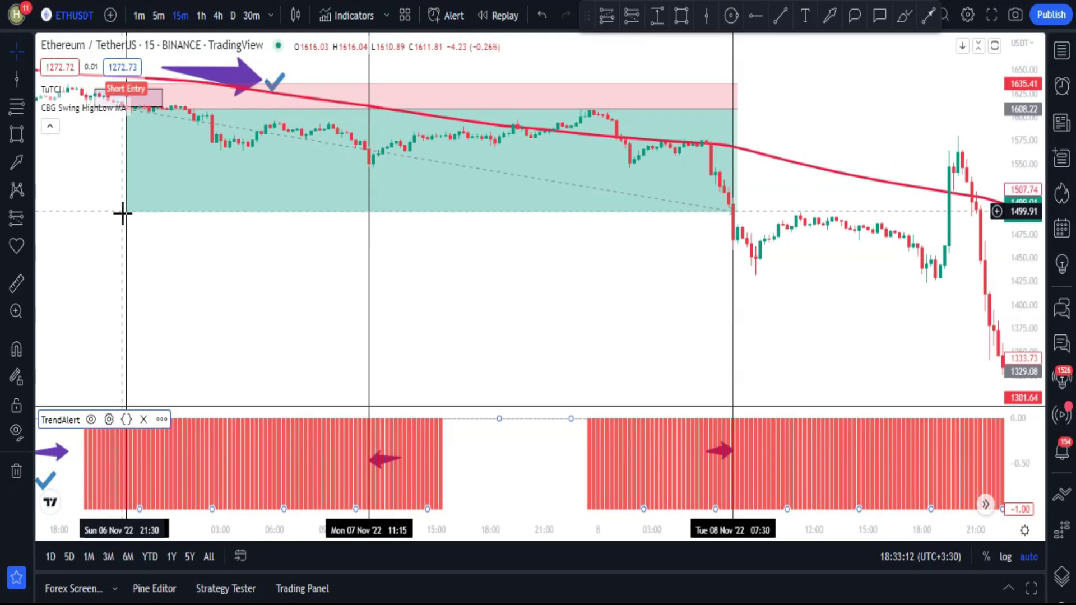
- Lower the short position's target in two stages to 1443.09 and 1389.58, with a vertical line at 8 Nov '22 08:30
left_click_drag(125, 211, 125, 264)
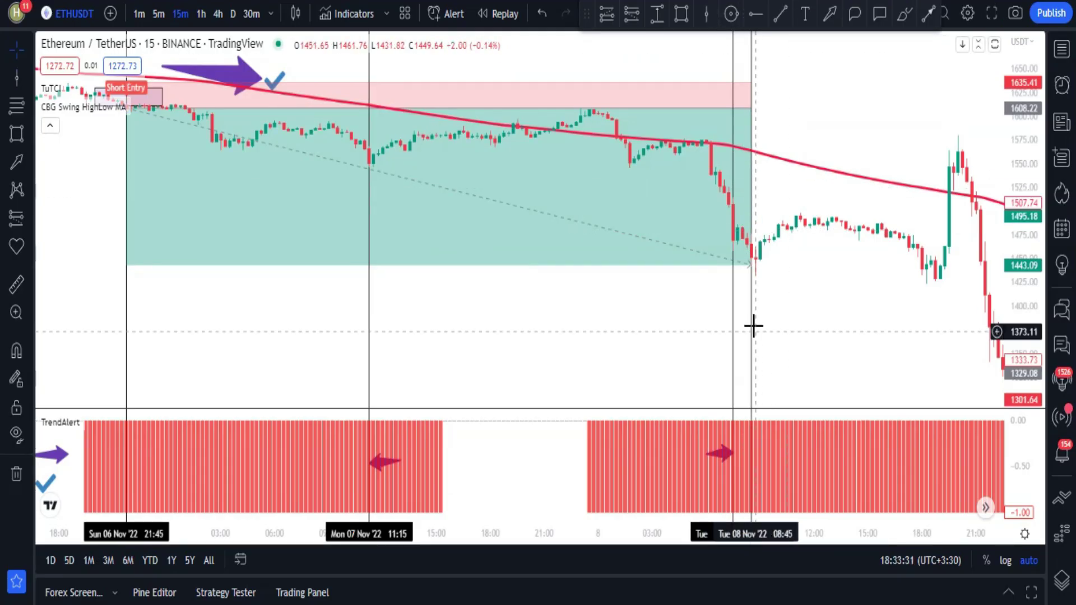
left_click_drag(126, 265, 126, 316)
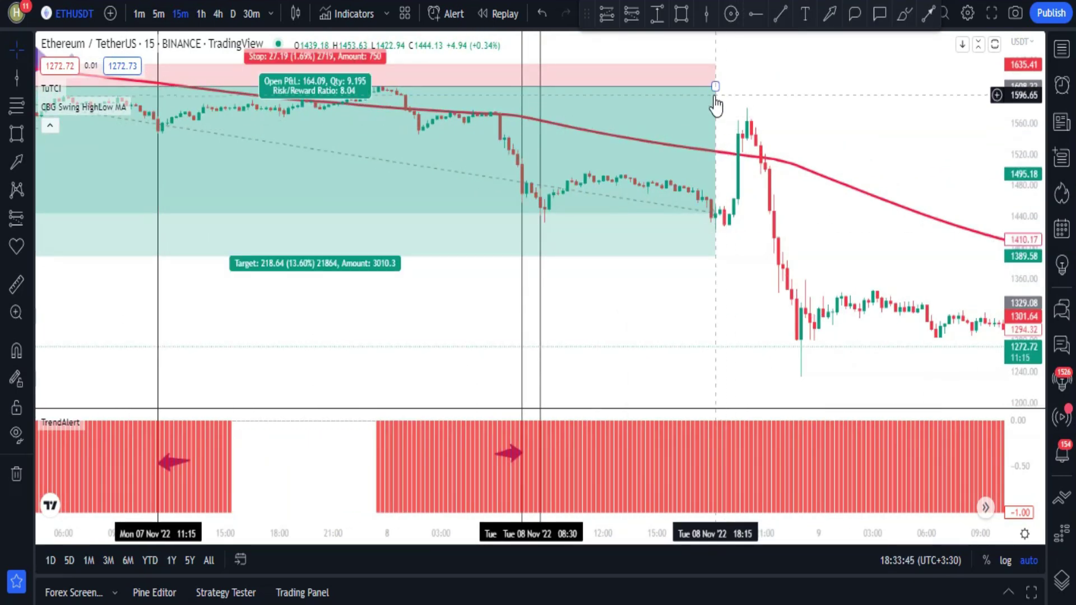